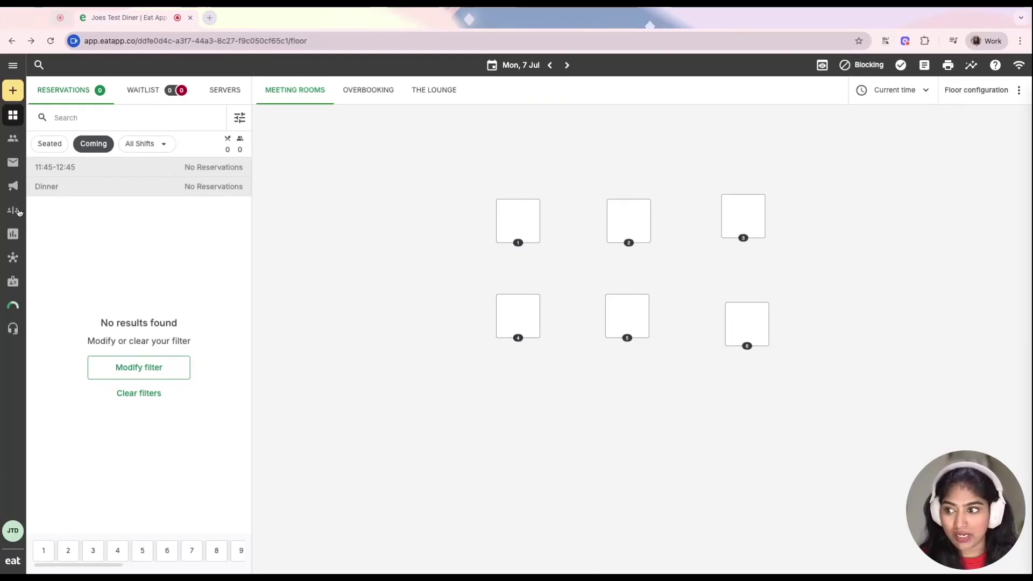
- Create a new WhatsApp blast in Blasts & campaigns and name it New Year Blast
left_click(13, 186)
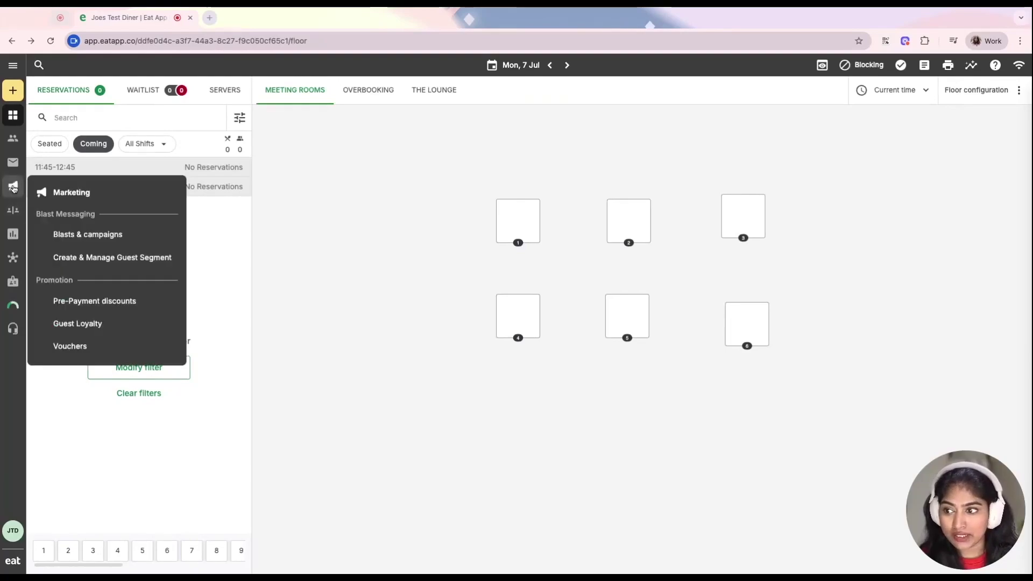
left_click(95, 241)
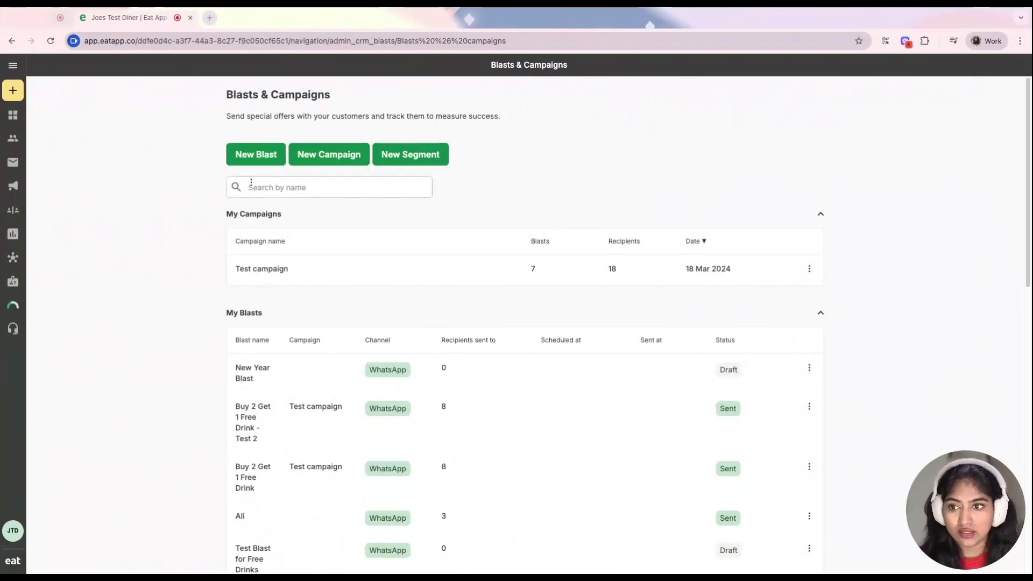
left_click(257, 156)
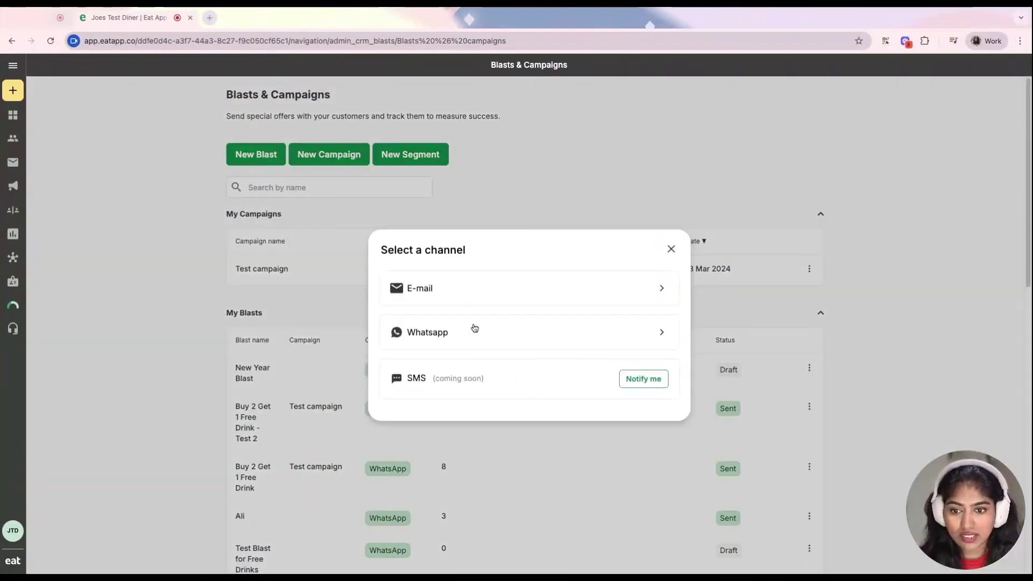
left_click(438, 331)
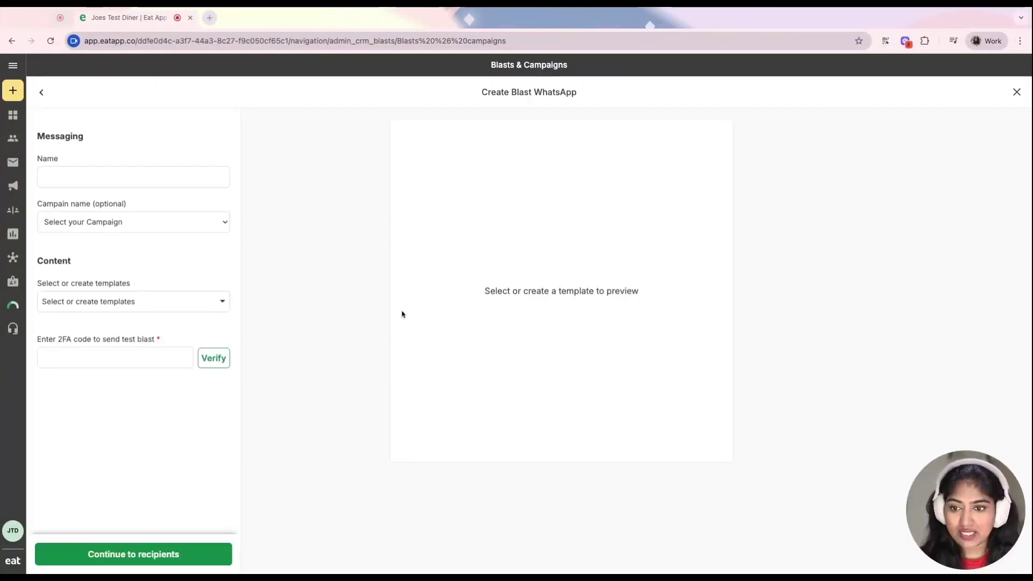
left_click(169, 177)
type("New Year Blast")
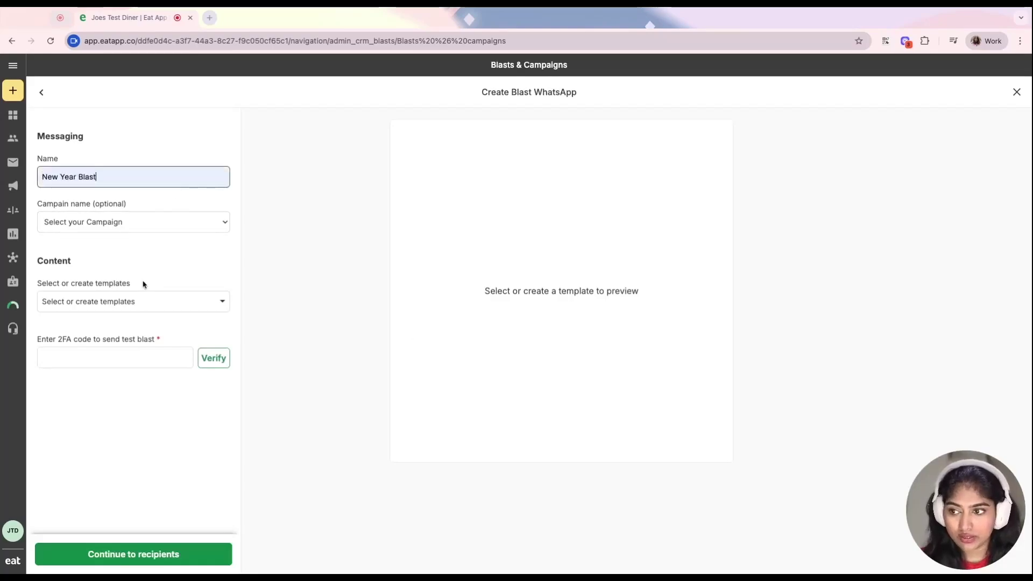
- Start a new WhatsApp template for the blast's content with the message type Marketing
left_click(180, 303)
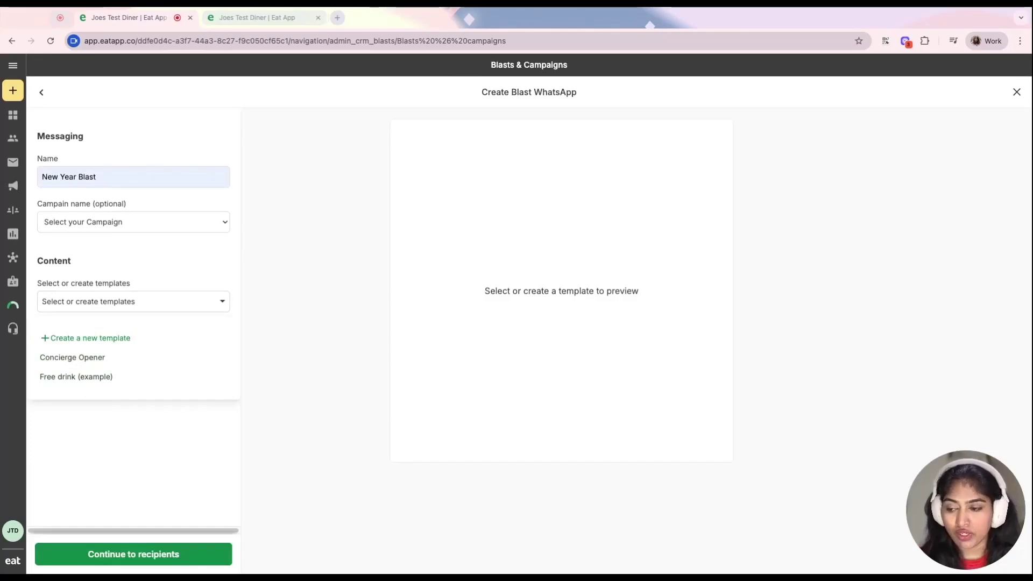
left_click(112, 339)
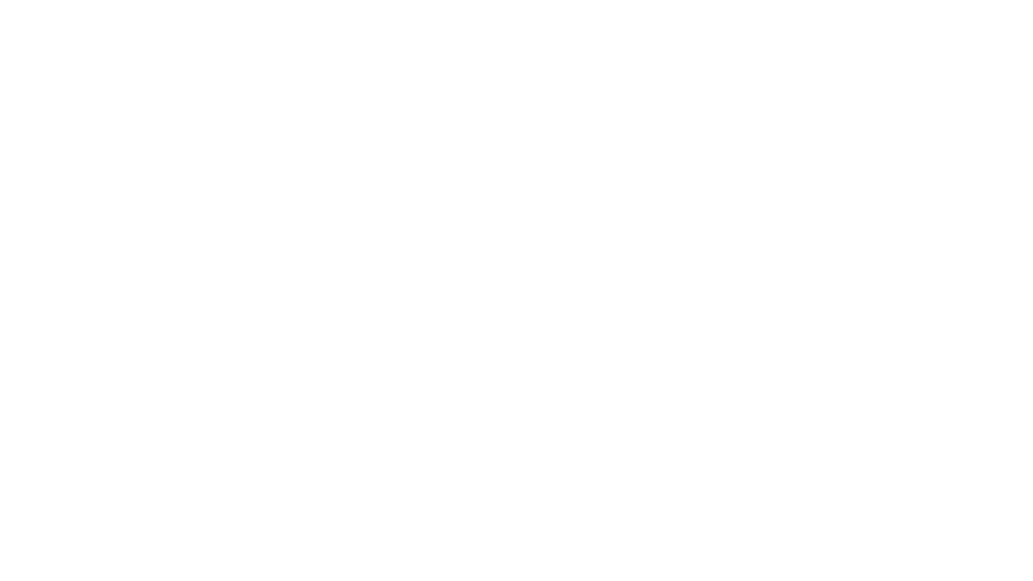
left_click(237, 141)
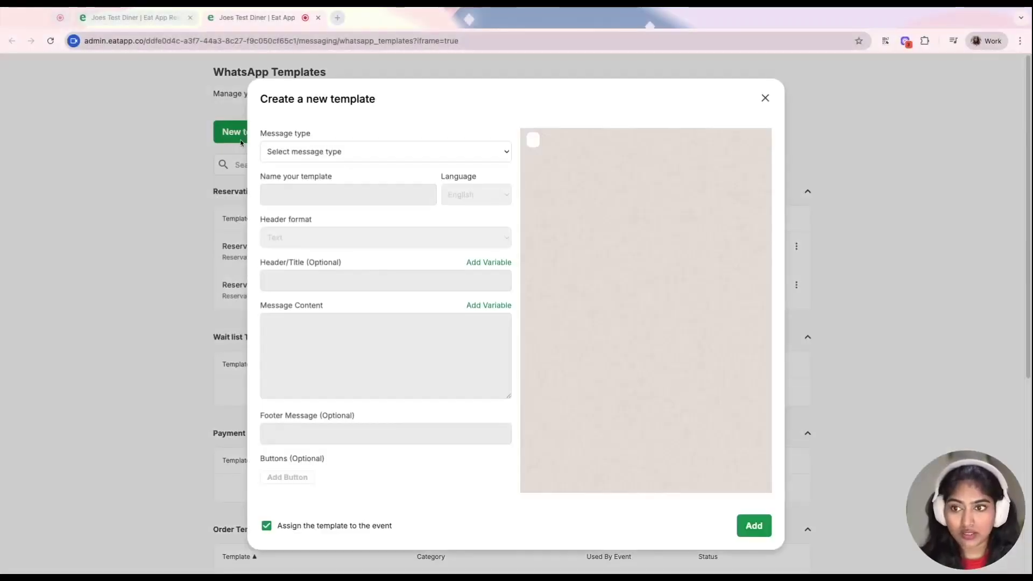
left_click(342, 152)
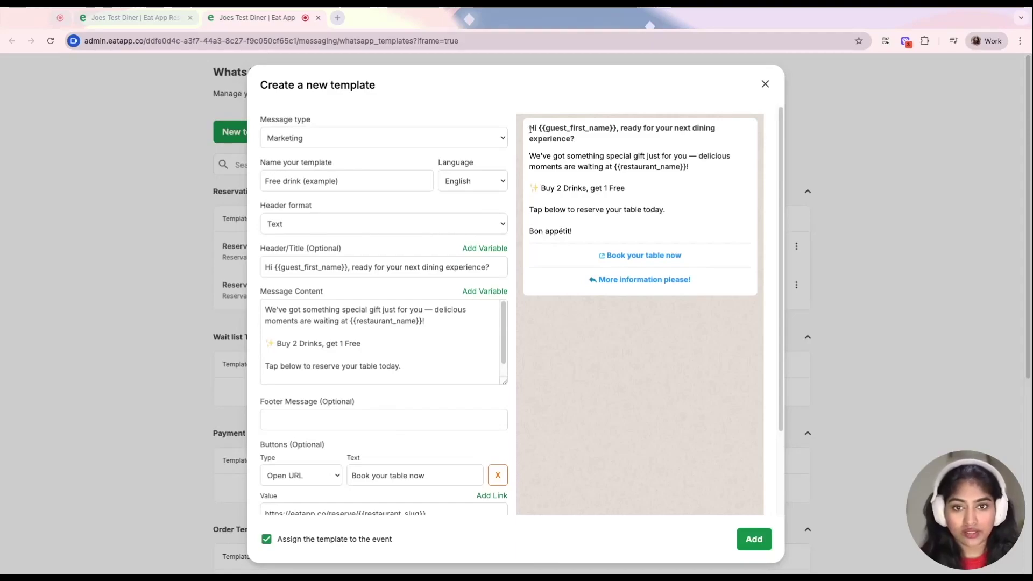
- Examine the guest and restaurant name variables in the Free drink (example) preview and look over the template's fields
left_click_drag(618, 128, 537, 128)
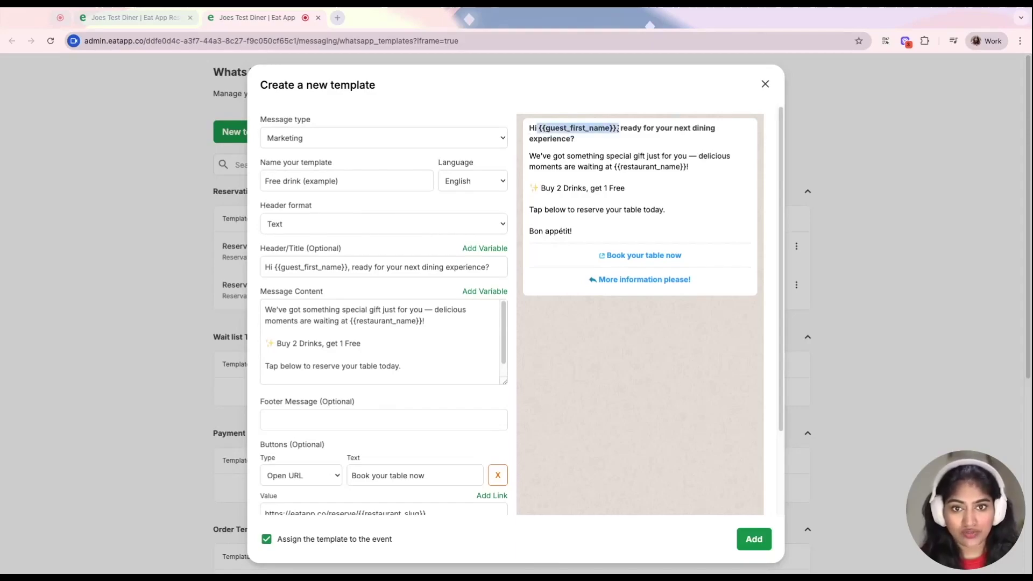
left_click_drag(615, 167, 695, 169)
left_click(683, 199)
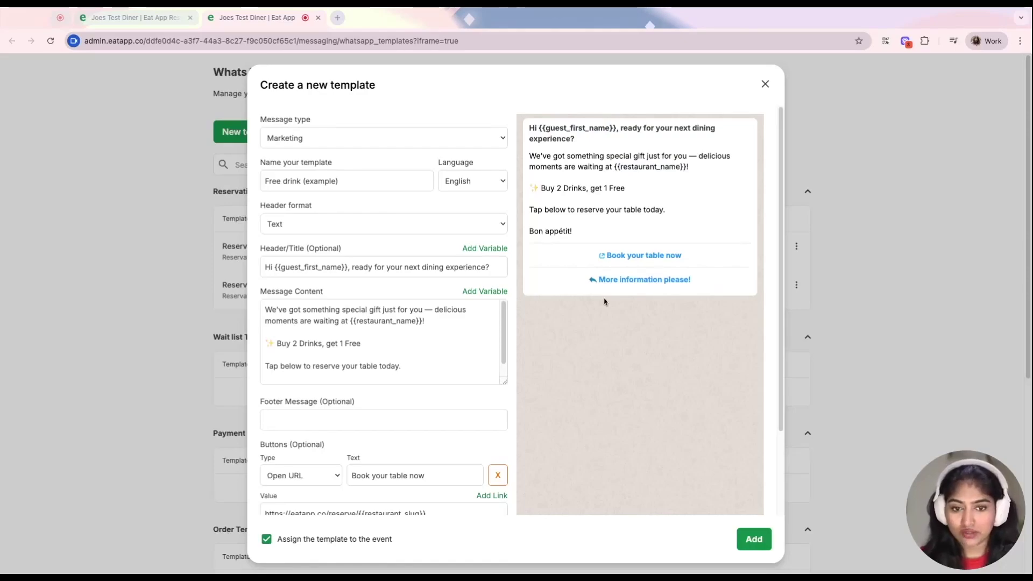
scroll(378, 290, "down", 2)
scroll(378, 291, "down", 1)
scroll(378, 290, "up", 1)
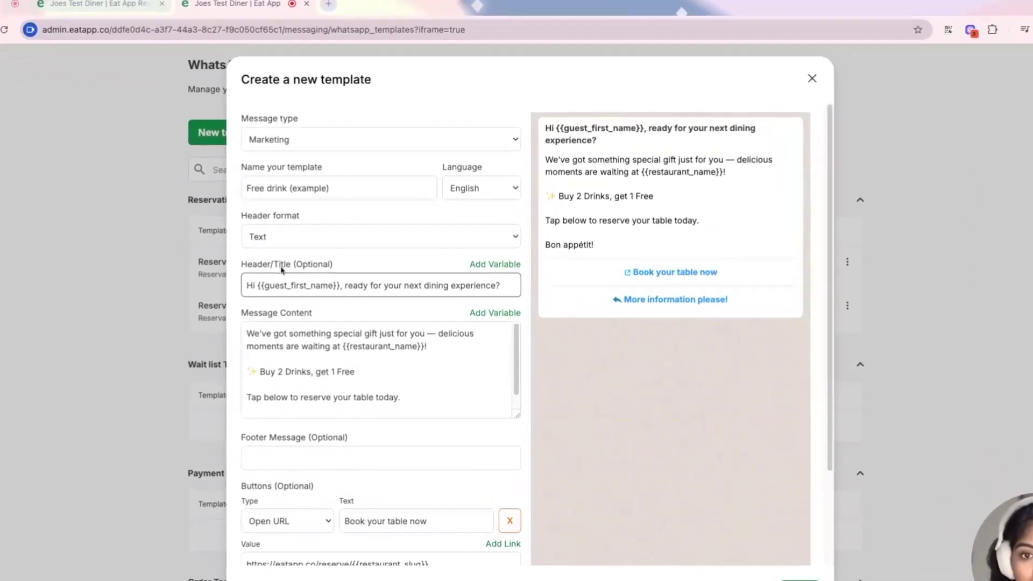
triple_click(605, 144)
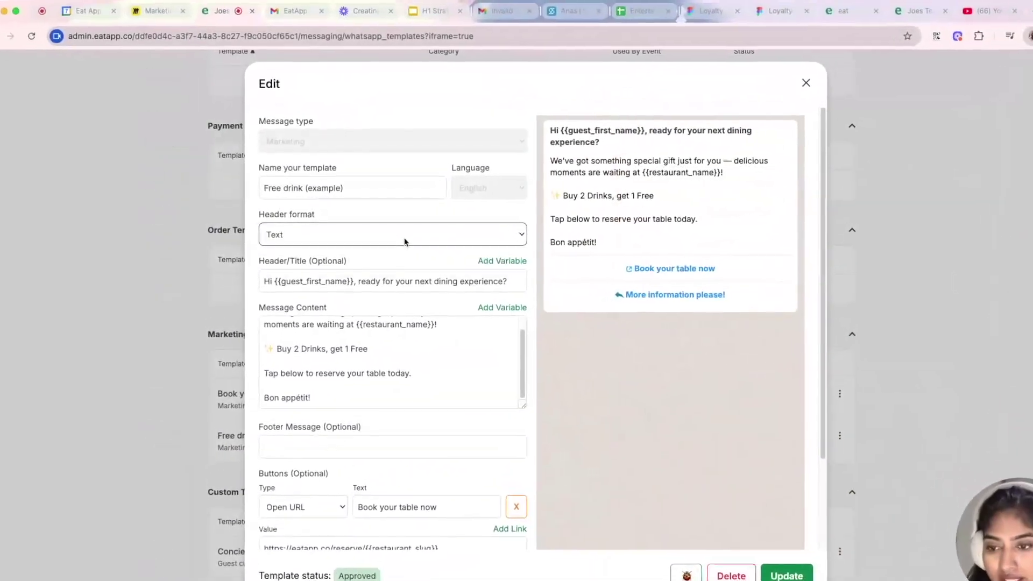
- Set the template's header format to Image and upload the NYE marketing banner as the header image
left_click(405, 241)
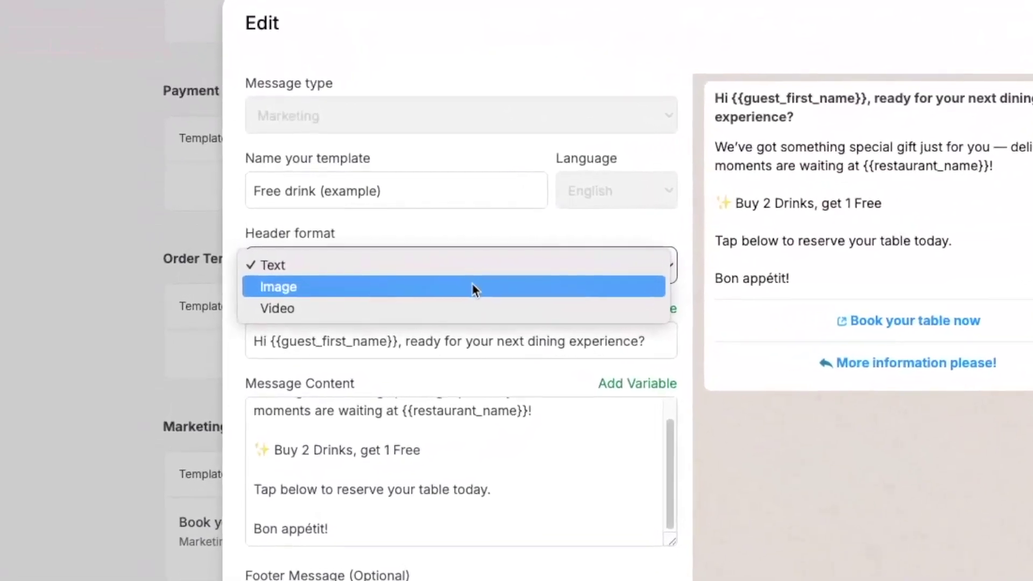
left_click(681, 274)
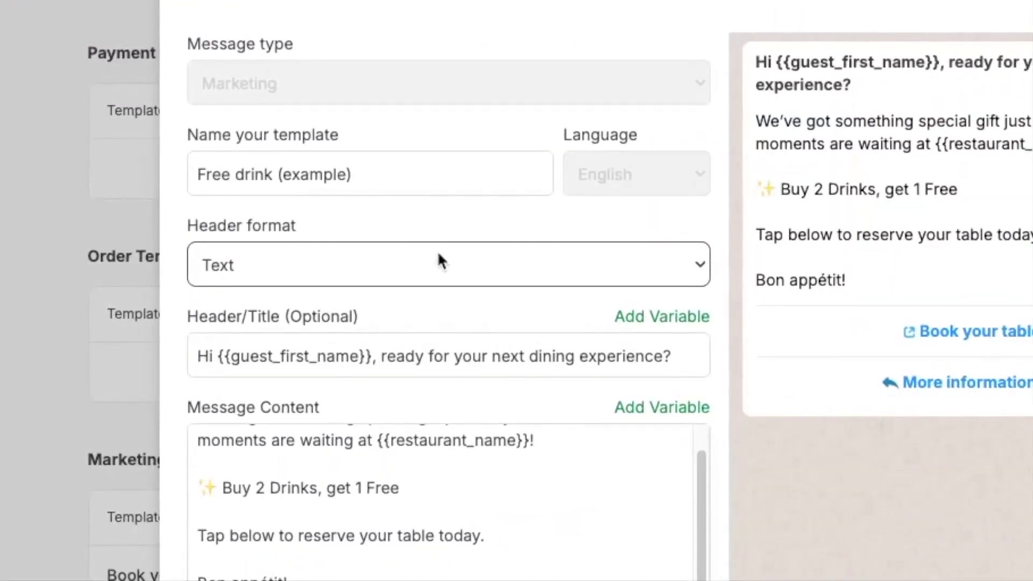
left_click(403, 264)
key("Escape")
key("Down")
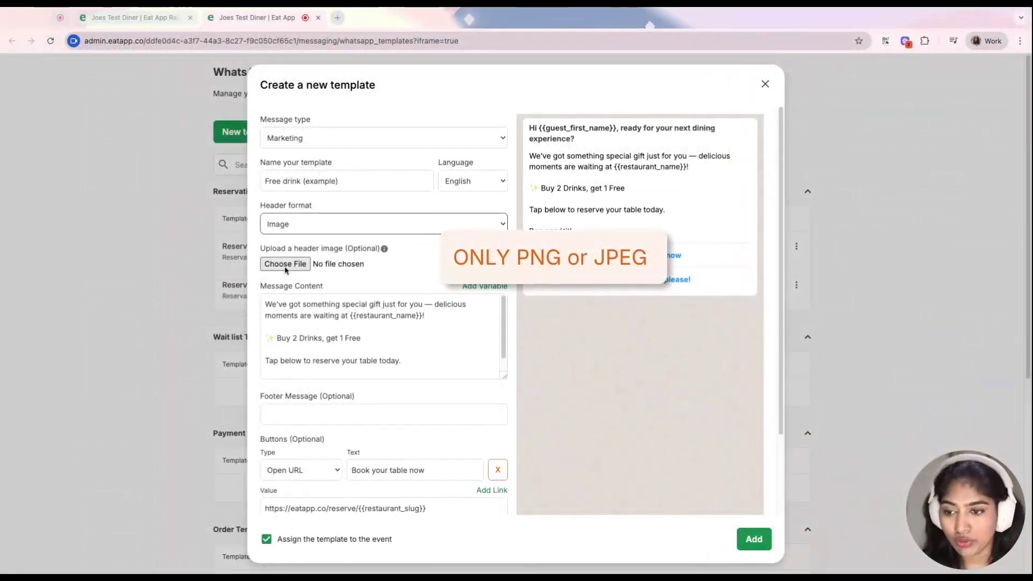
left_click(285, 269)
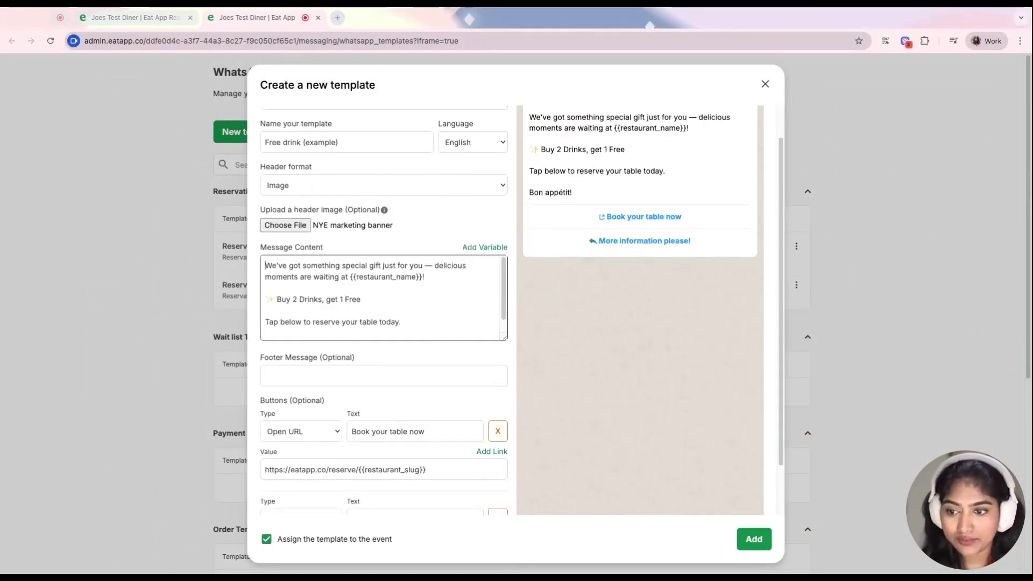
- Add the greeting "Hi" with the Guest first name variable above the message content, followed by a blank line
type("Hi")
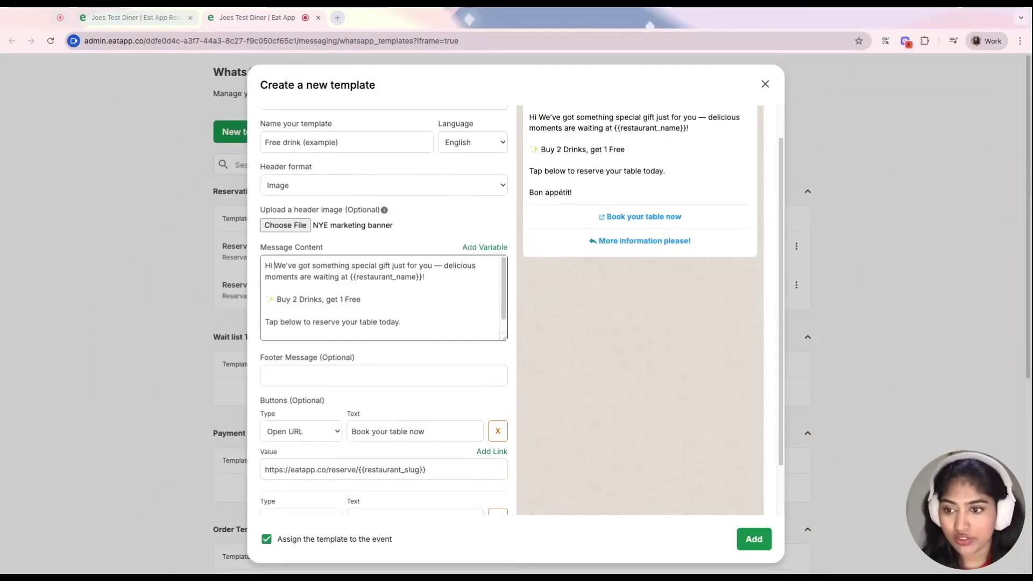
key("Return")
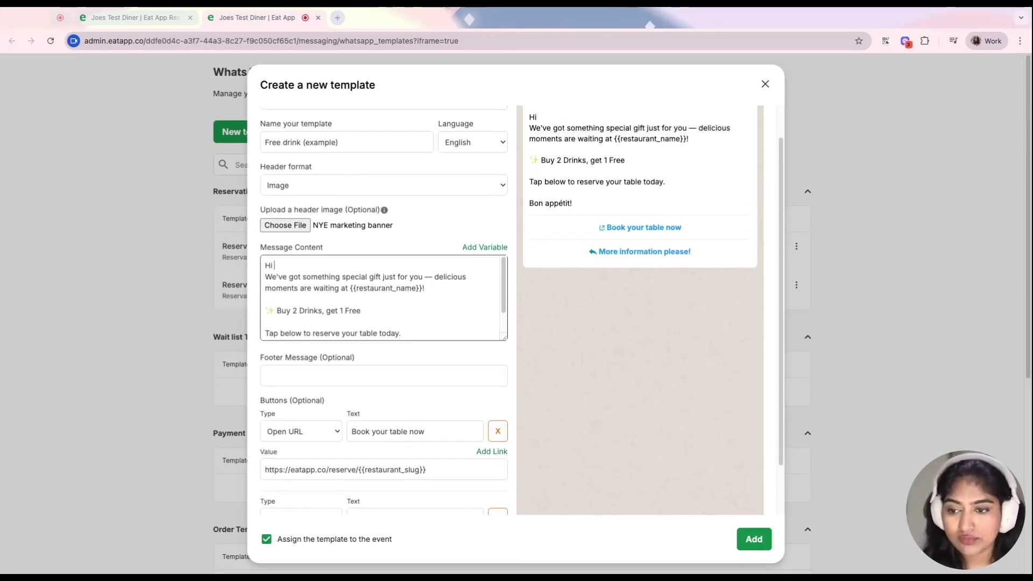
left_click(493, 249)
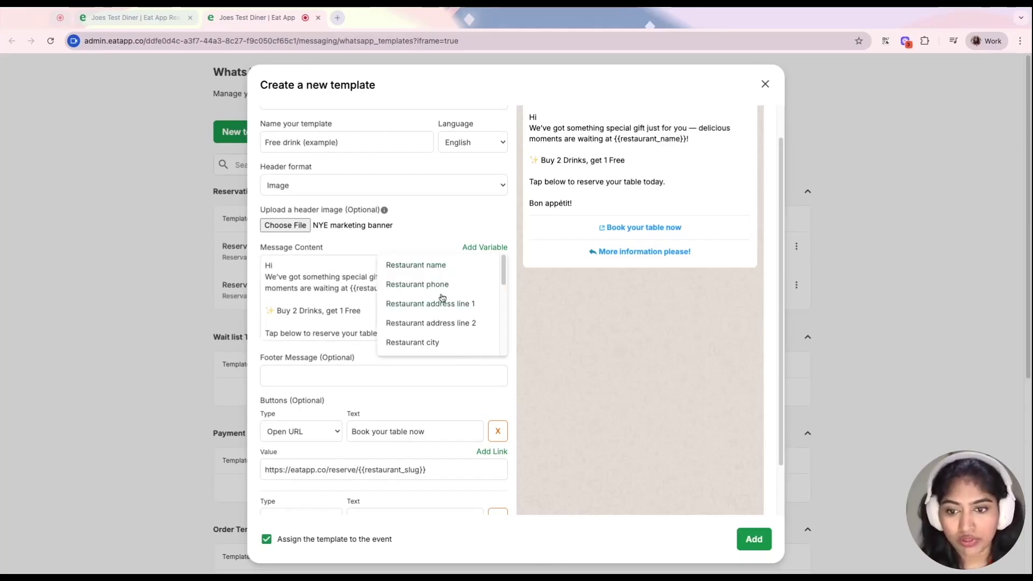
scroll(450, 315, "down", 1)
scroll(453, 318, "down", 3)
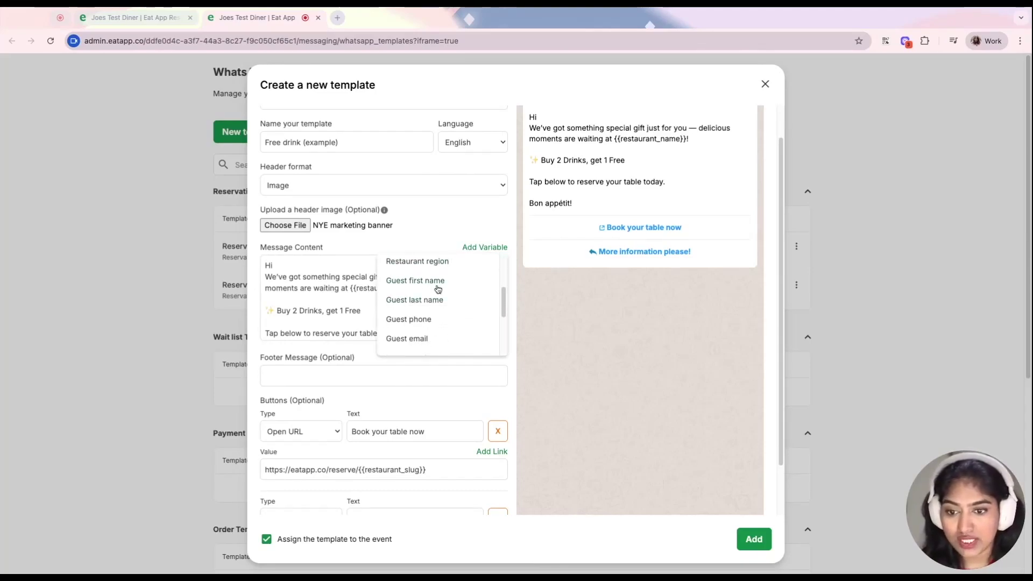
scroll(432, 322, "down", 3)
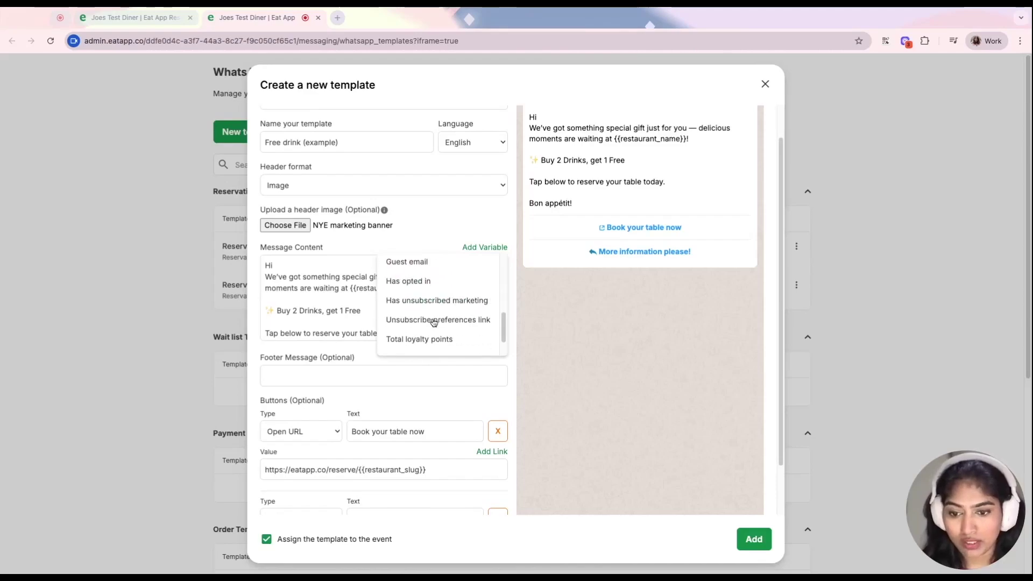
scroll(421, 283, "down", 2)
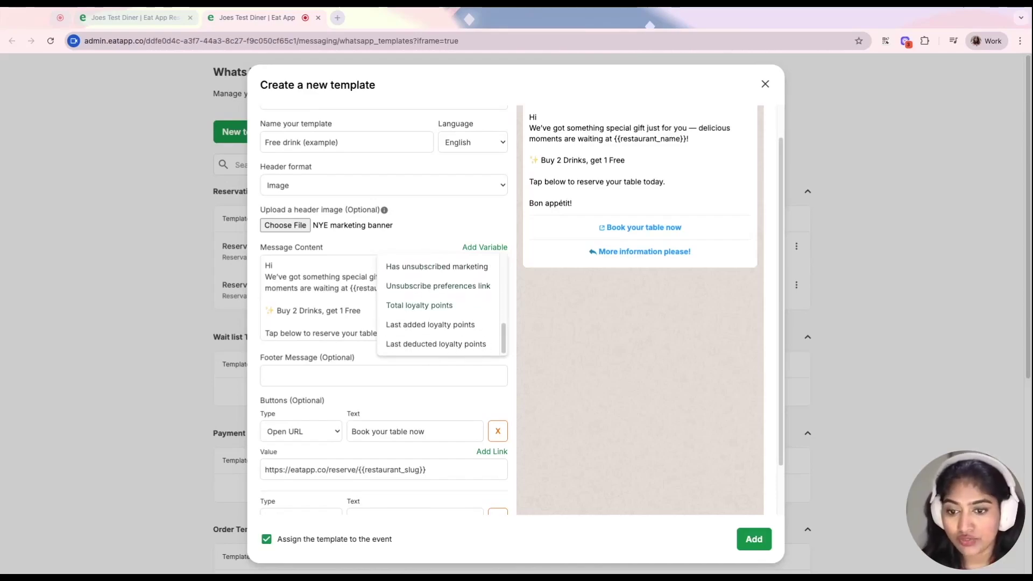
scroll(425, 307, "up", 6)
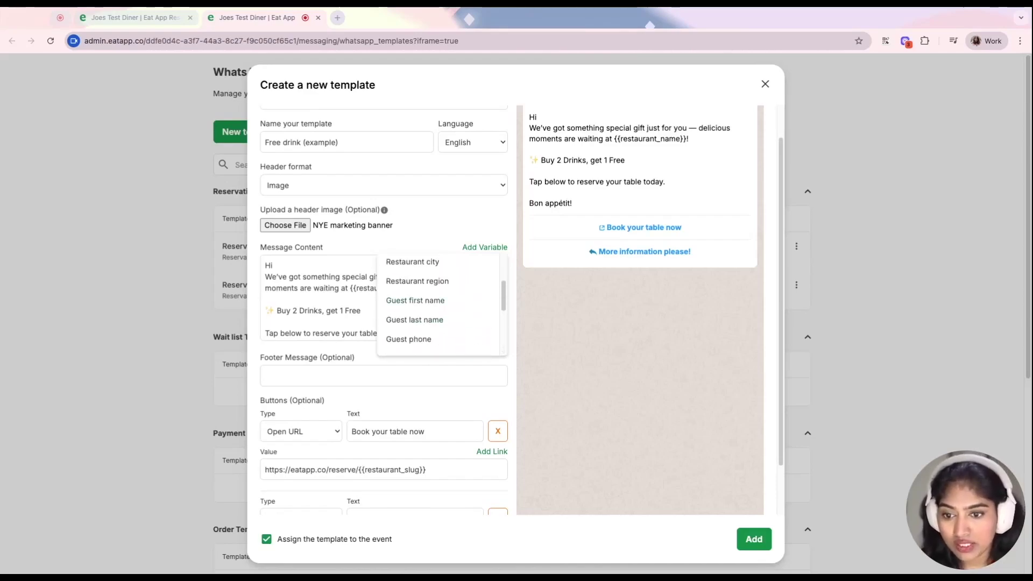
left_click(398, 301)
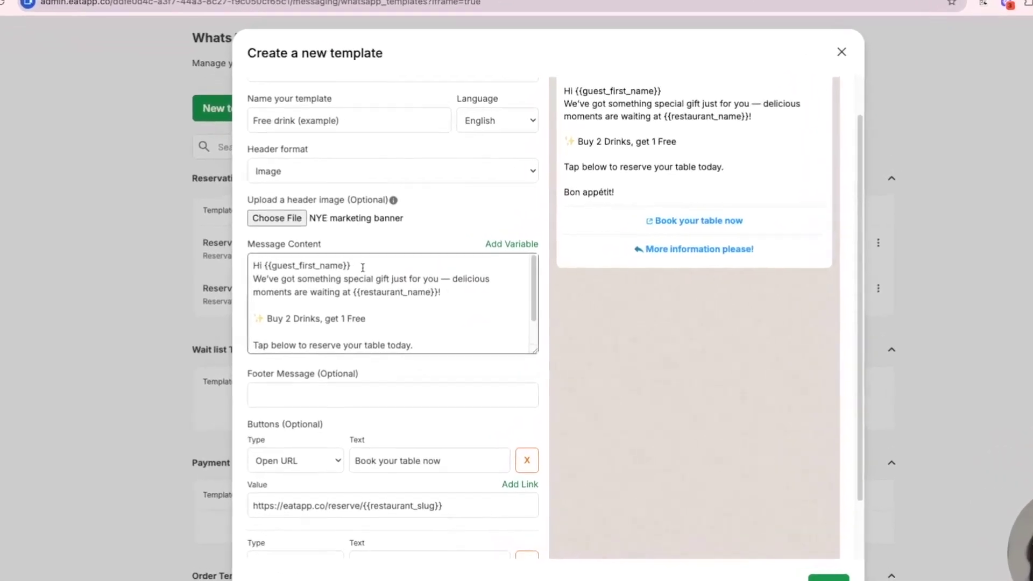
key("Return")
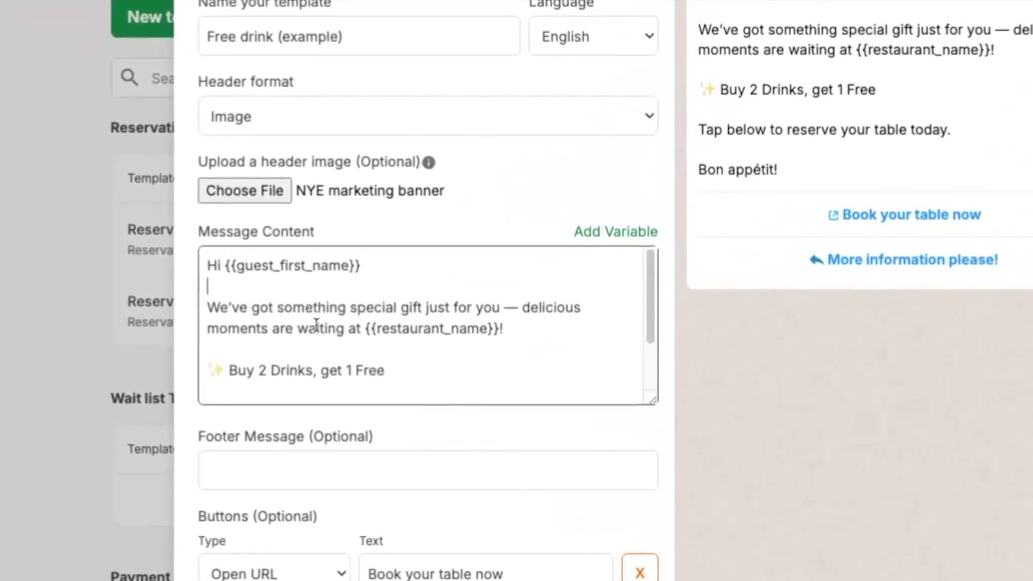
- Reword the opening sentence to "We've got a special gift just for you since you have {{total_loyalty_points}} points", inserting the Total loyalty points variable
double_click(311, 308)
type("a")
left_click(438, 308)
type("since you have")
left_click(611, 235)
scroll(484, 312, "down", 5)
left_click(479, 340)
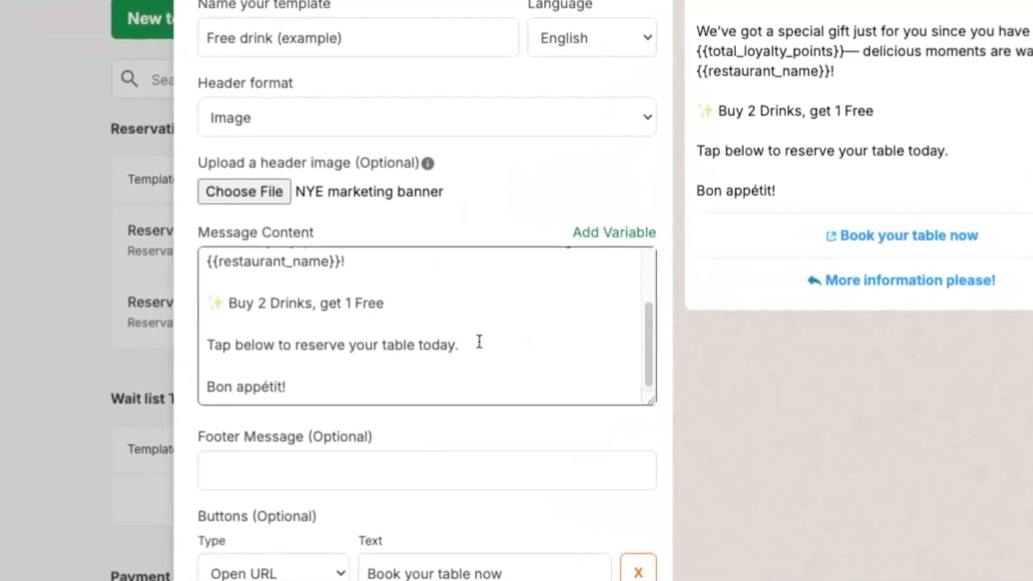
type("points")
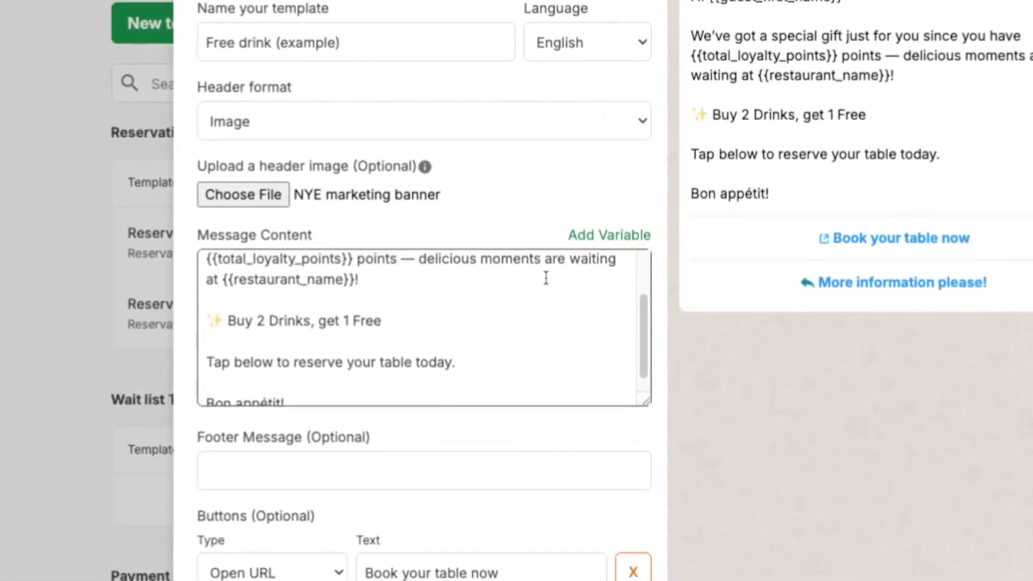
left_click_drag(219, 279, 345, 278)
left_click(366, 317)
triple_click(260, 321)
key("Right")
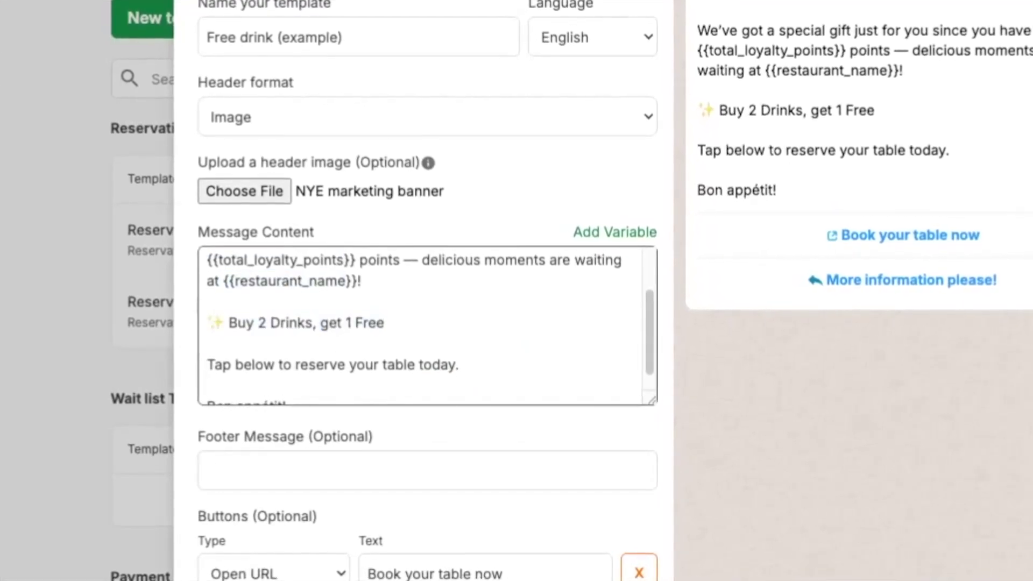
- Set the template's footer message to "Valid till end of the month"
scroll(425, 323, "down", 3)
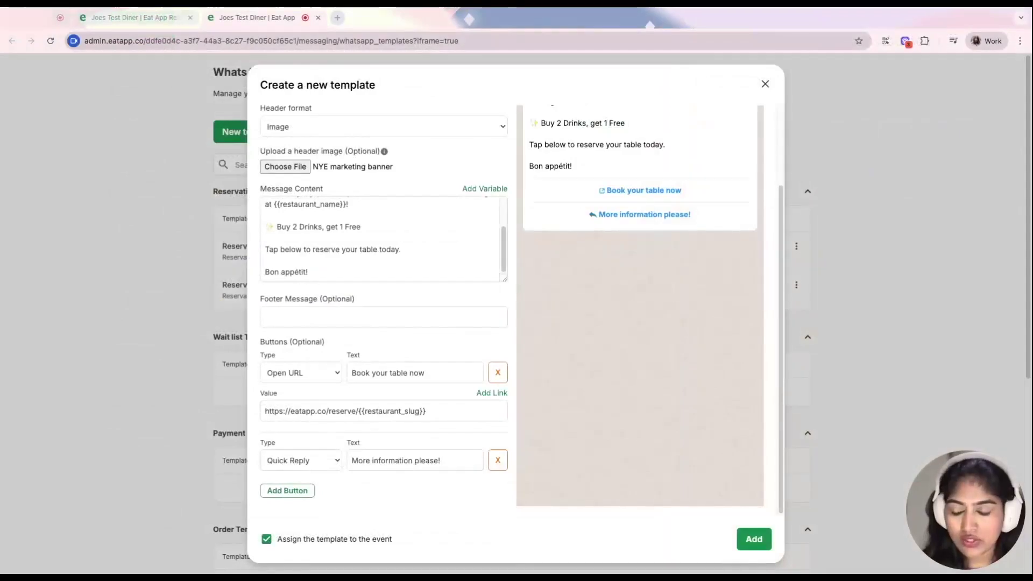
left_click(276, 316)
type("- sent from eatapp.co")
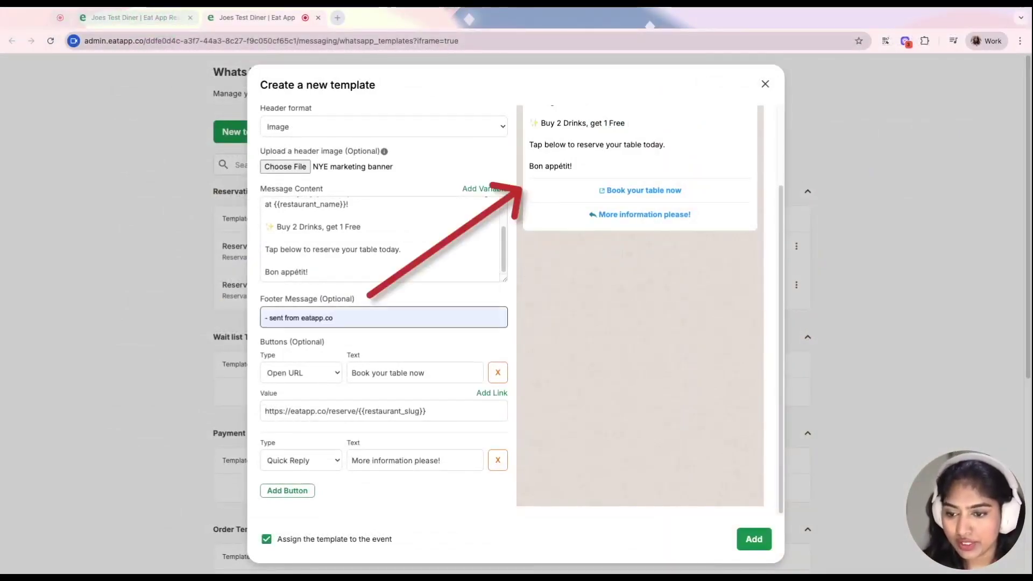
key("super+a")
type("valid til")
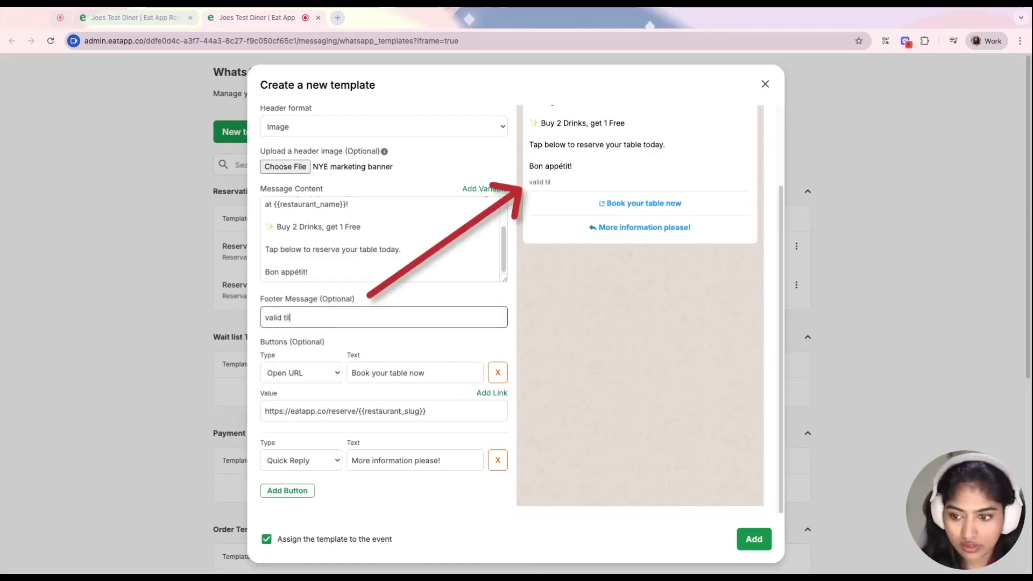
type("l end of the month")
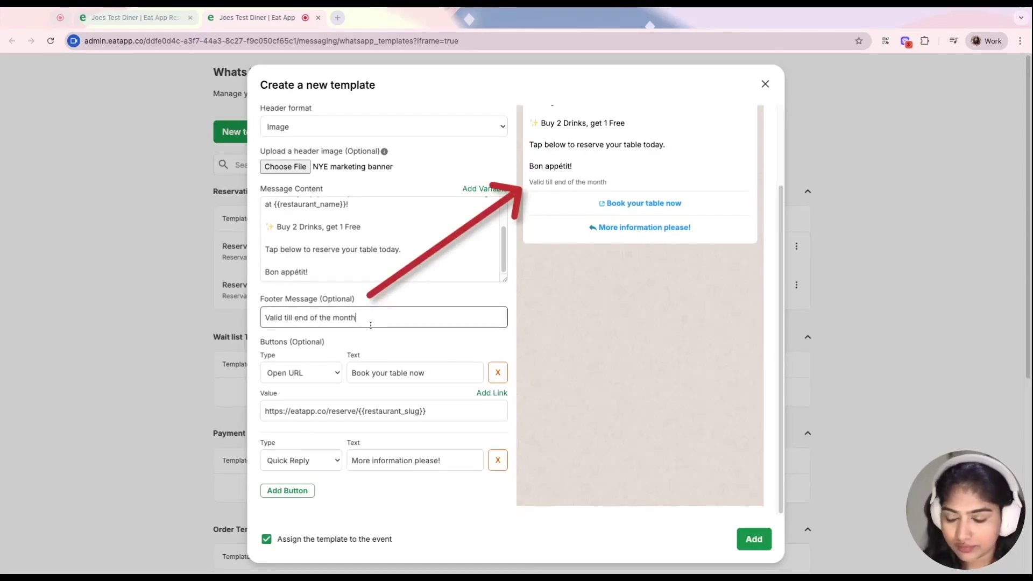
left_click_drag(363, 343, 351, 339)
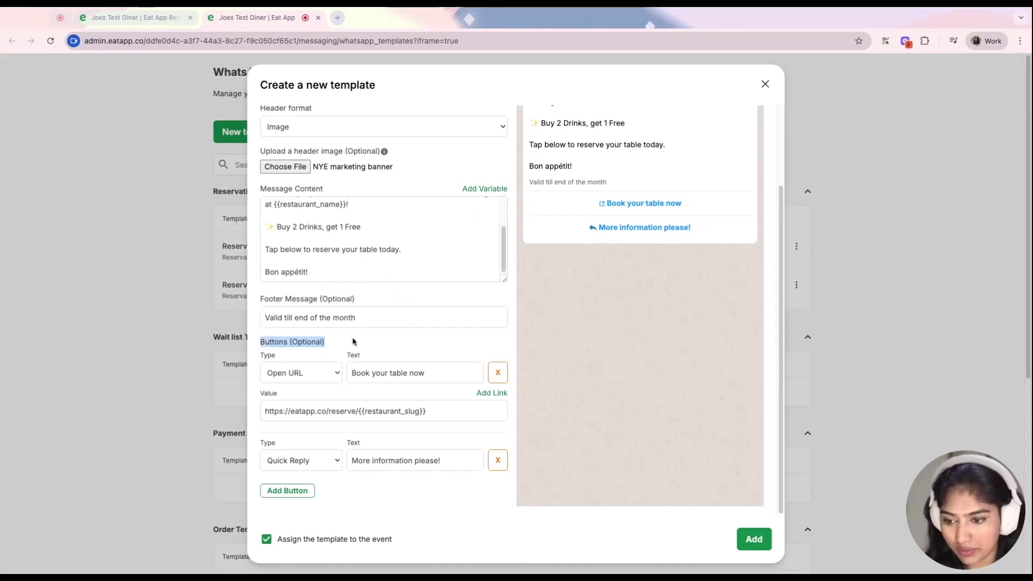
left_click_drag(312, 397, 267, 399)
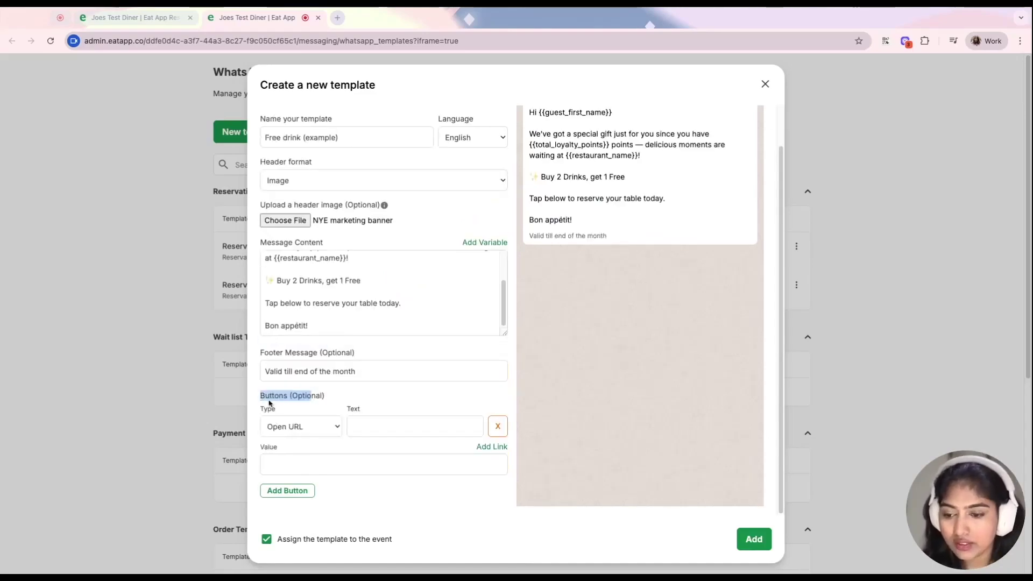
- Examine the button types offered for the template's optional button
left_click(315, 400)
triple_click(330, 399)
left_click(331, 401)
triple_click(331, 400)
left_click(320, 429)
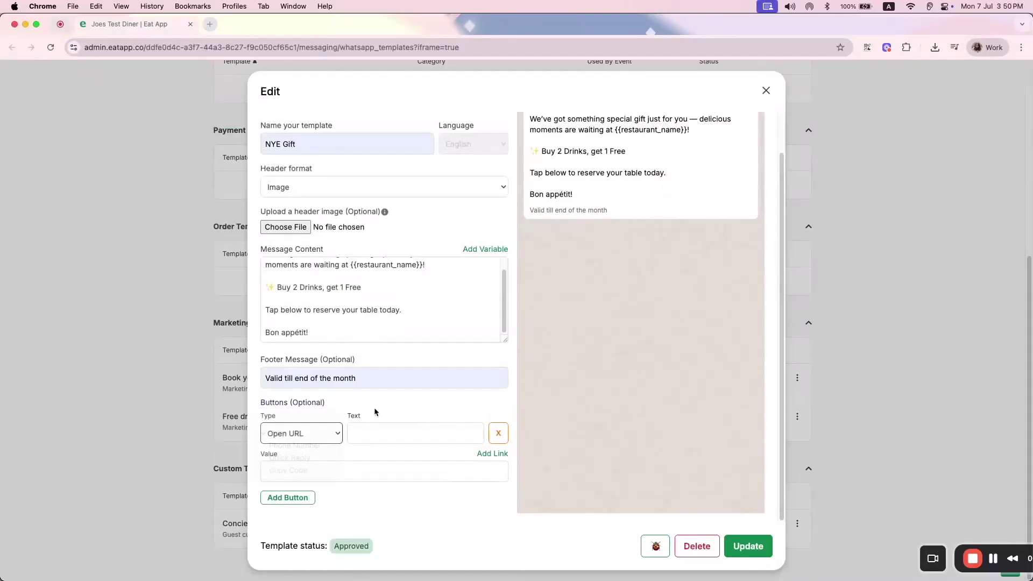
left_click(339, 433)
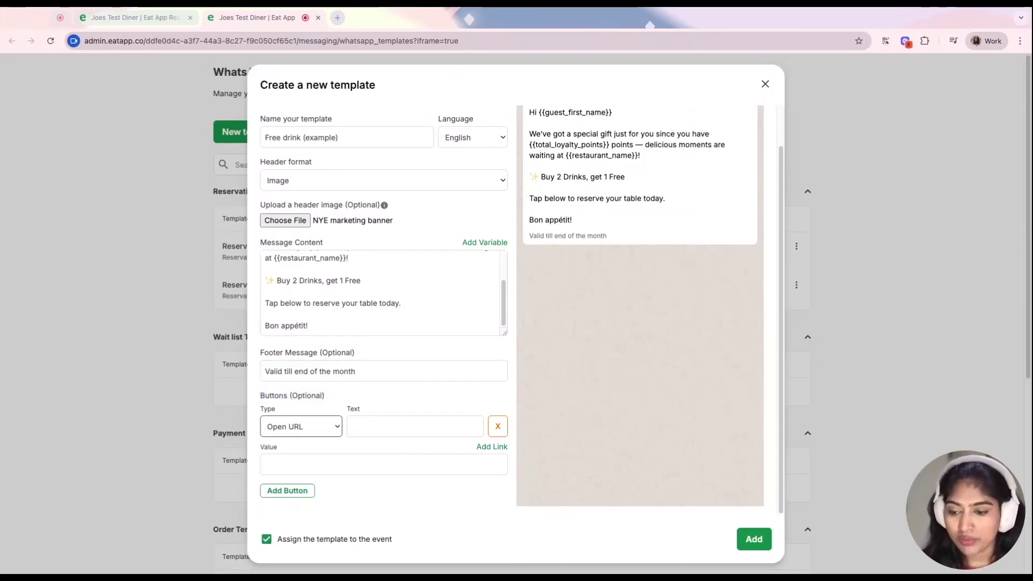
left_click_drag(280, 448, 260, 448)
left_click(295, 449)
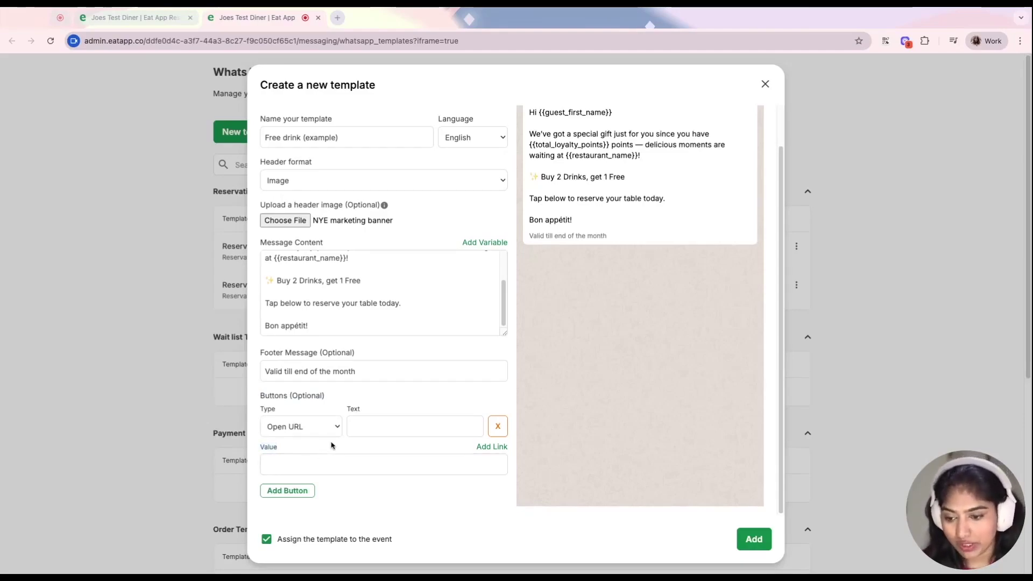
- Link the template's Open URL button to the Booking url widget link
left_click(494, 450)
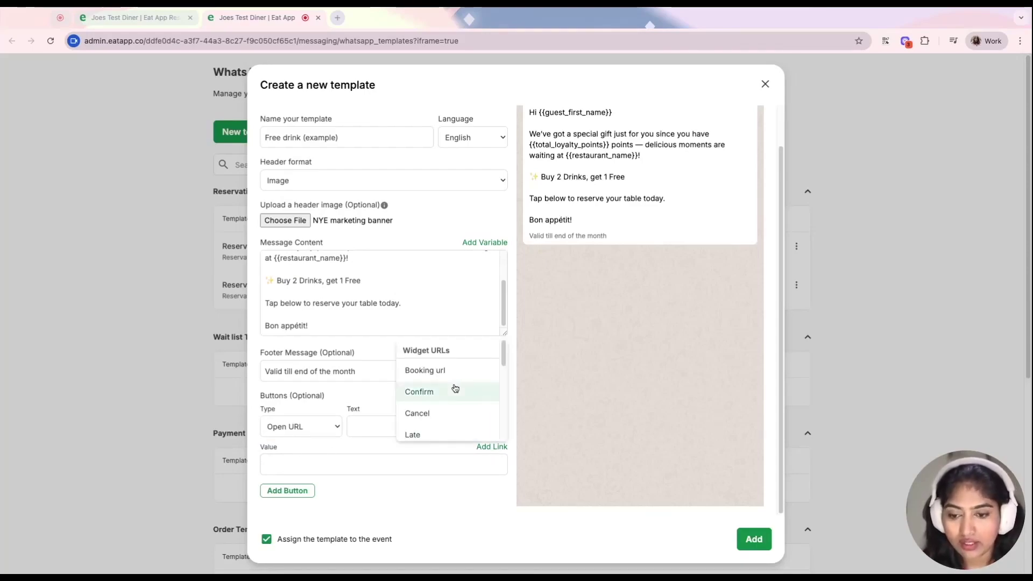
scroll(444, 380, "down", 3)
scroll(445, 379, "down", 3)
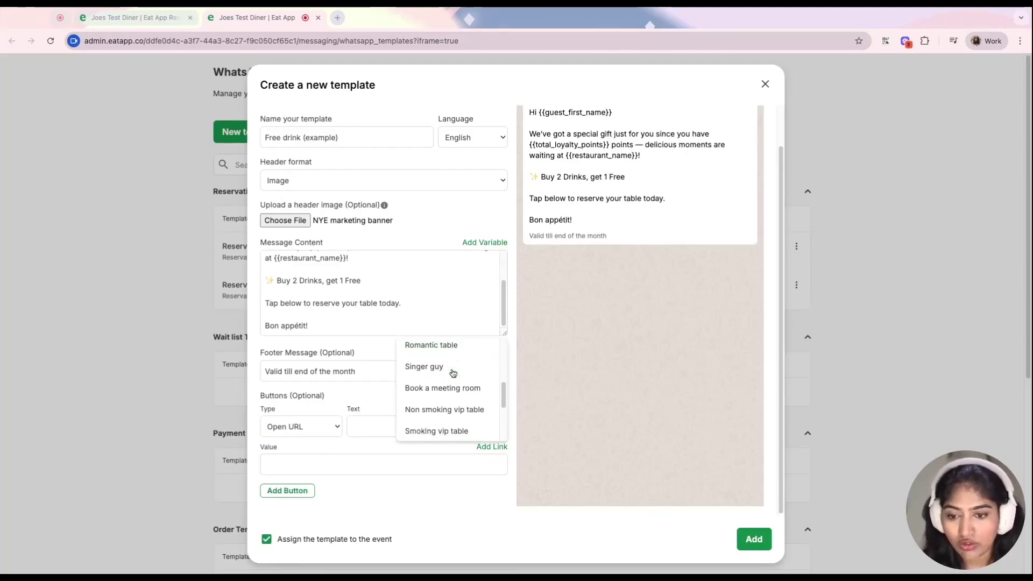
scroll(452, 422, "up", 4)
scroll(453, 410, "up", 3)
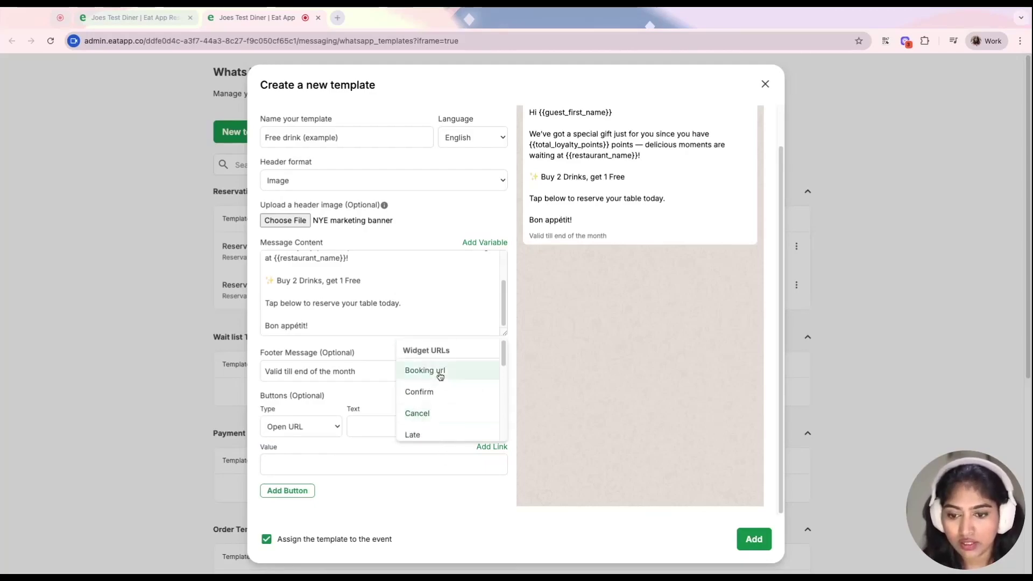
left_click(444, 370)
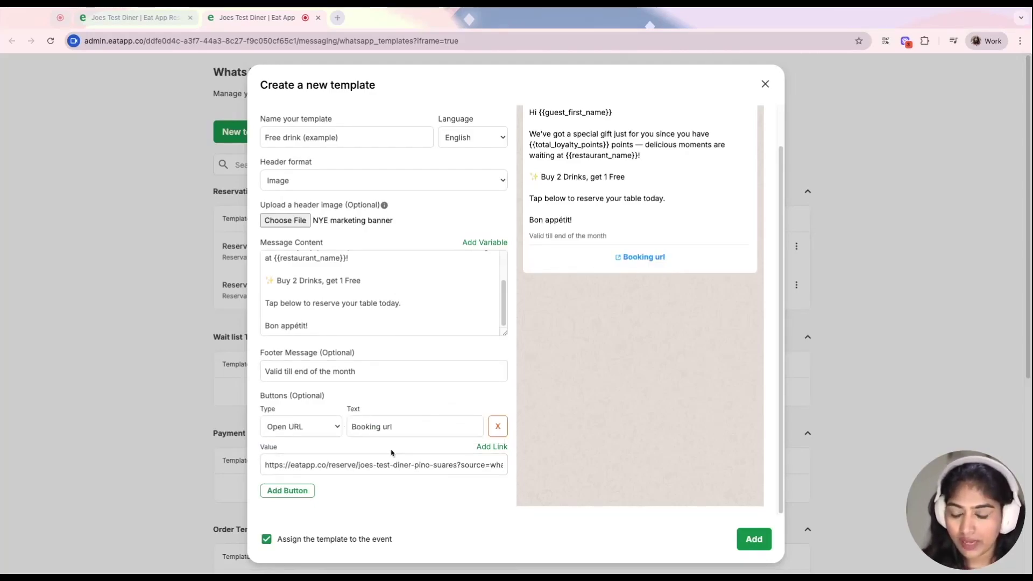
- Change the Open URL button's text to "Book my next visit"
left_click(415, 428)
triple_click(415, 427)
key("BackSpace")
type("Boo")
key("Down")
key("Return")
left_click(404, 499)
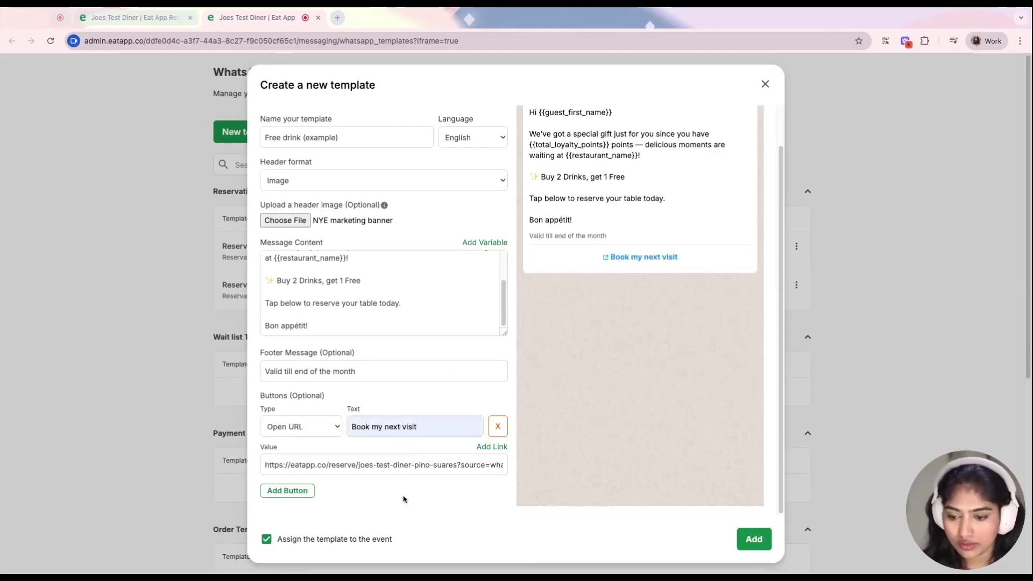
- Add a second template button of type Quick Reply with the text "Need more information"
left_click(301, 492)
left_click(503, 515)
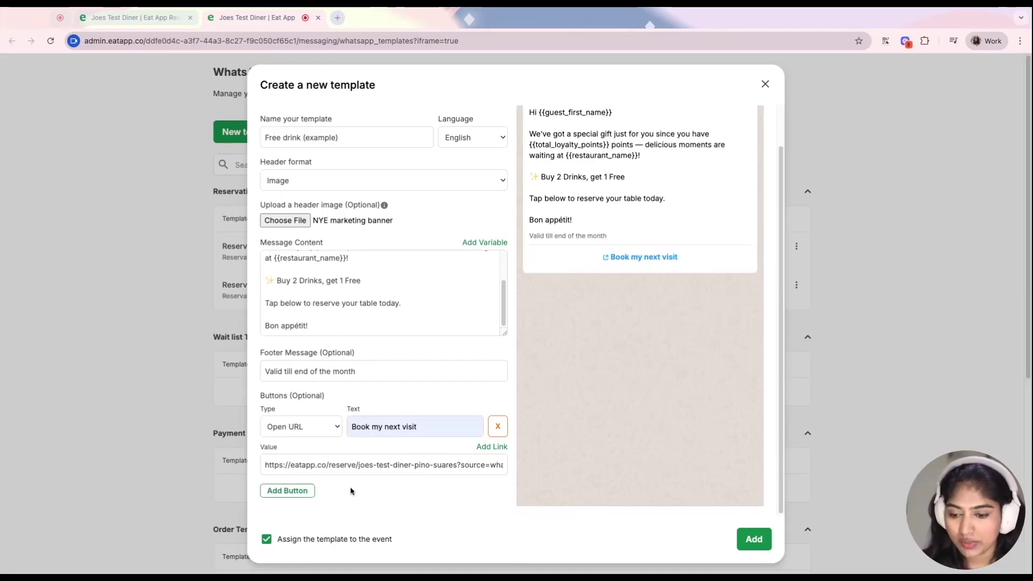
left_click(309, 500)
scroll(317, 463, "down", 2)
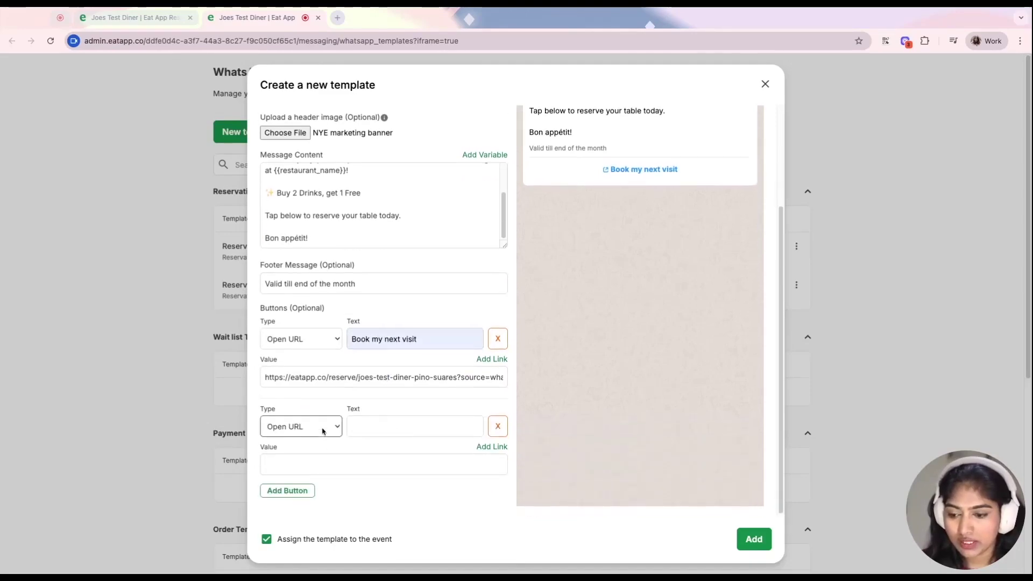
left_click(323, 430)
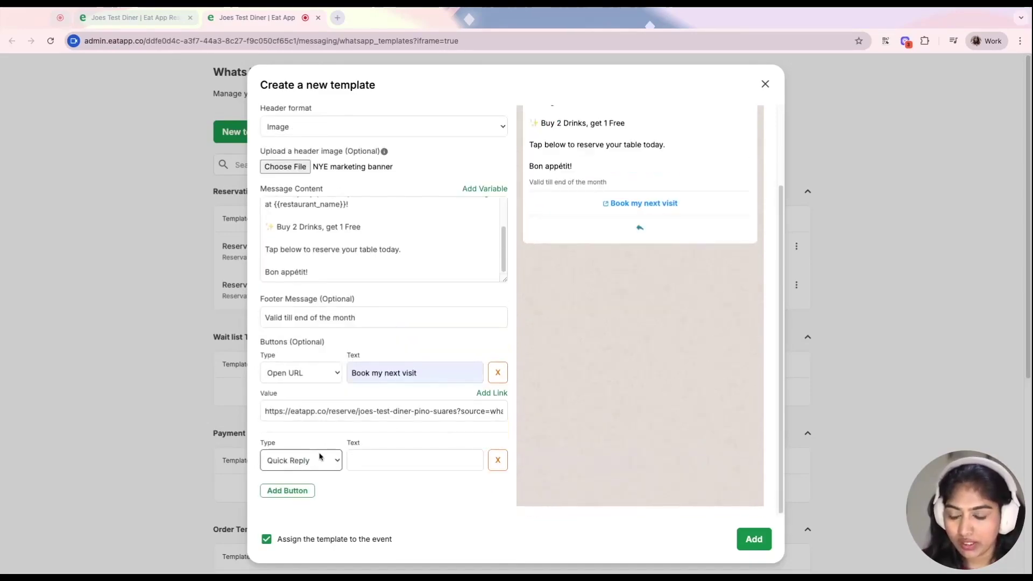
left_click(373, 461)
type("Need more information")
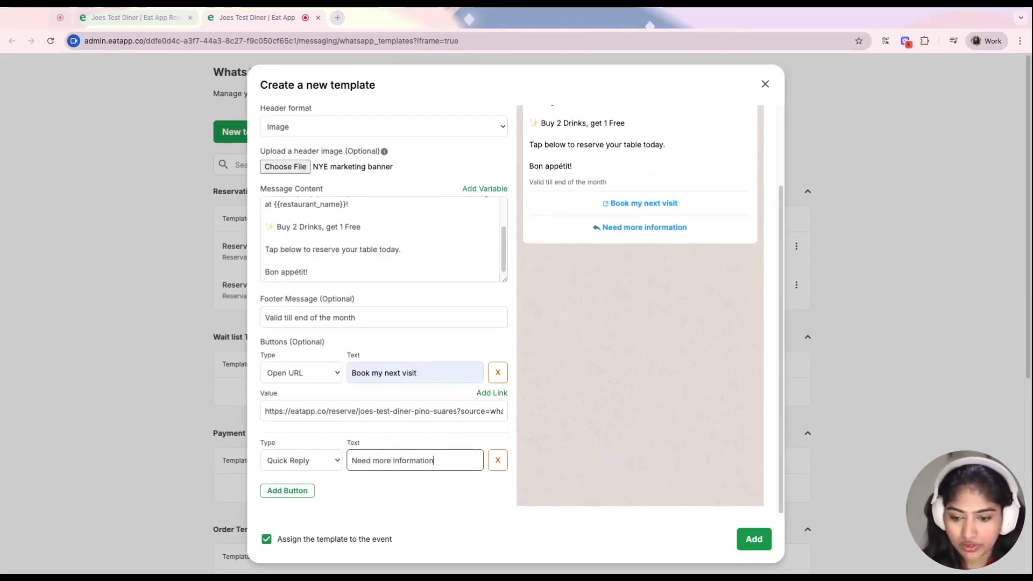
left_click(387, 499)
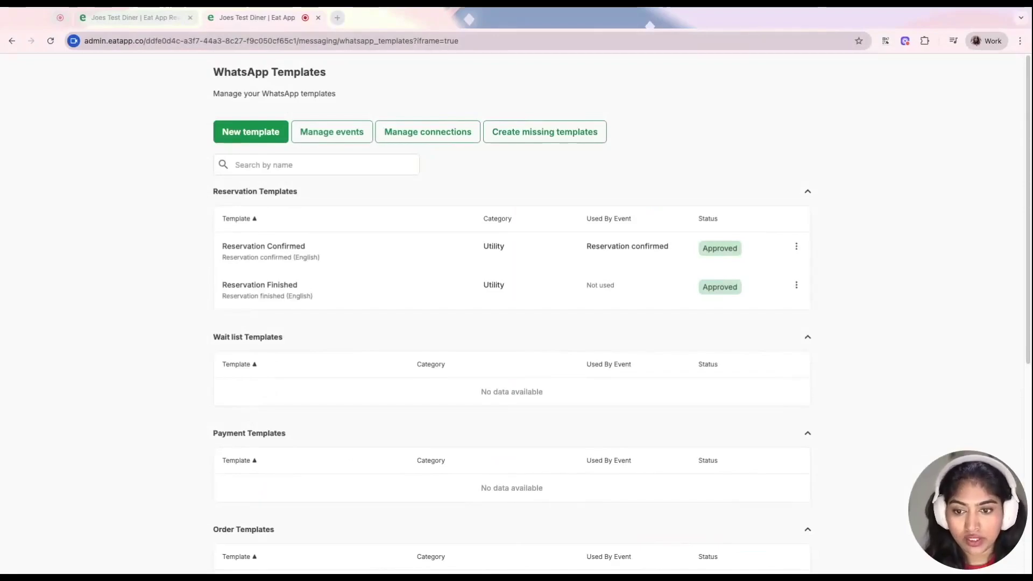
- Check the marketing templates' approval status and select the NYE Gift template for the New Year Blast
scroll(511, 323, "down", 6)
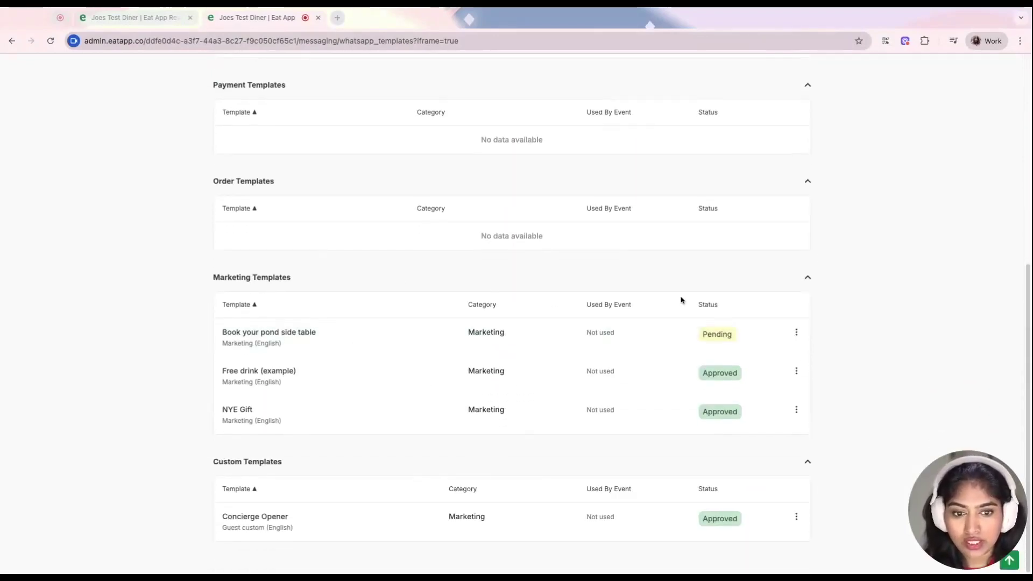
left_click(422, 422)
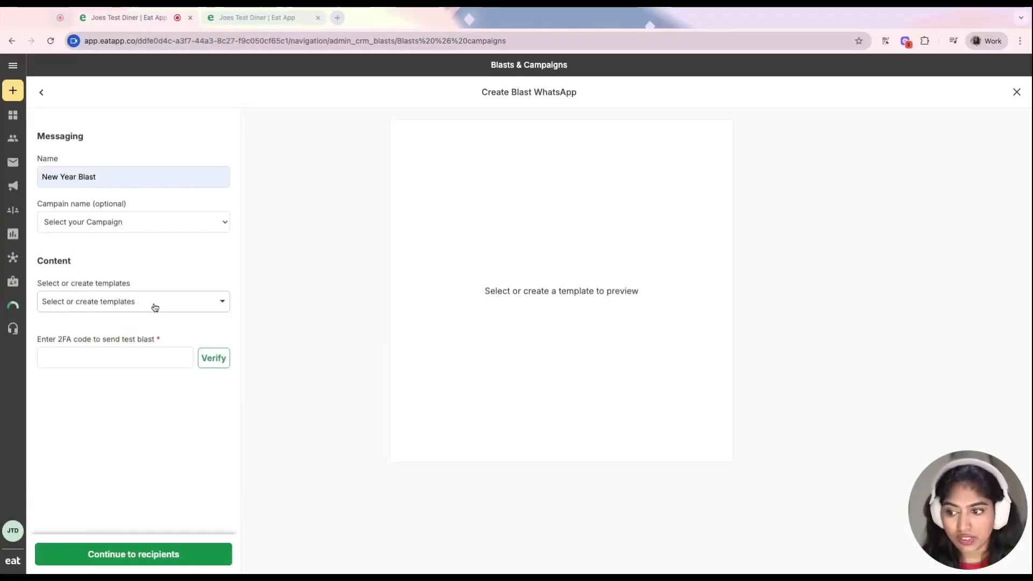
left_click(155, 307)
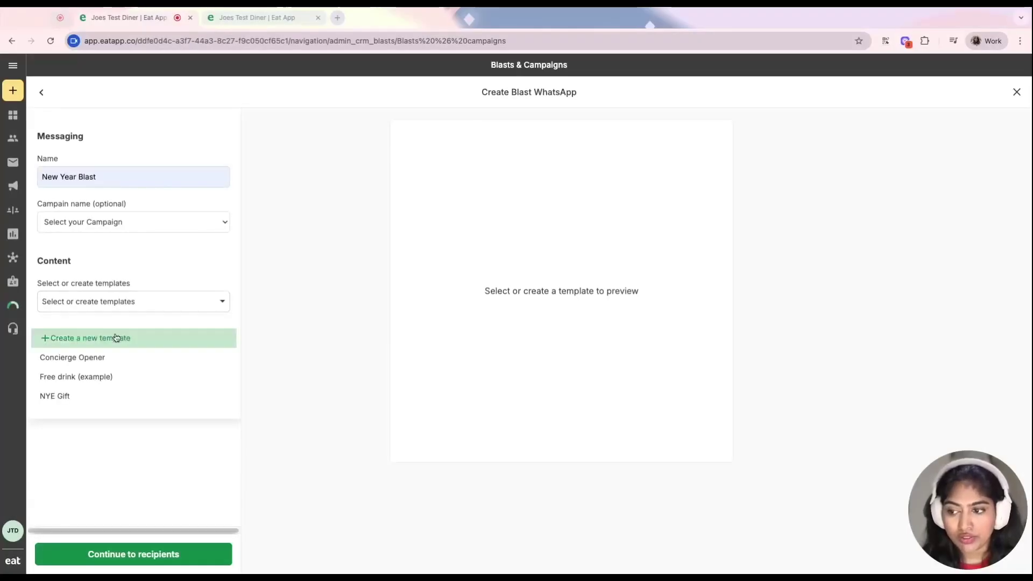
left_click(65, 398)
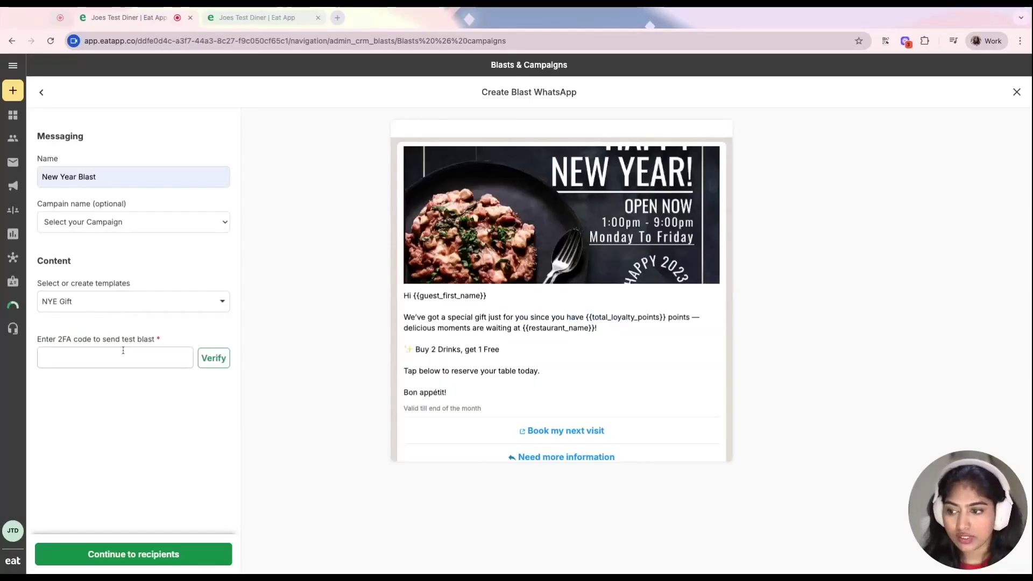
- Continue to the blast's recipients and create a new guest segment named "VIPs & VVIPs only"
left_click(119, 560)
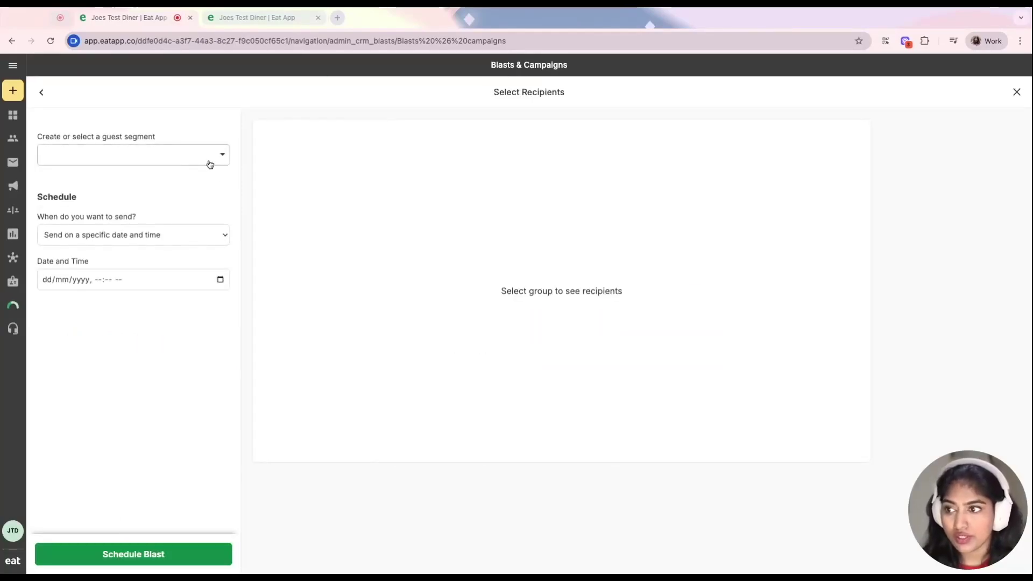
left_click(133, 154)
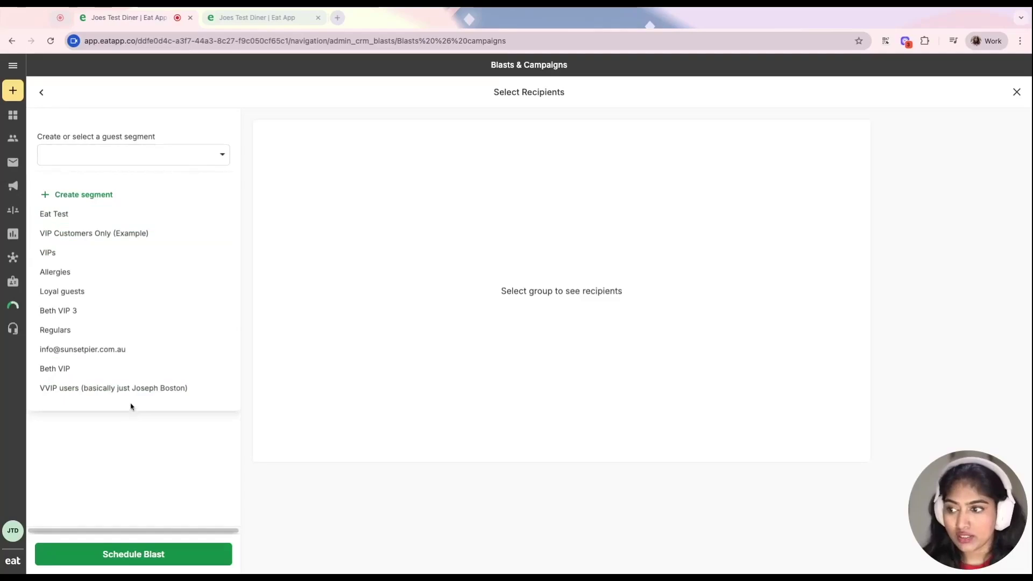
left_click(76, 196)
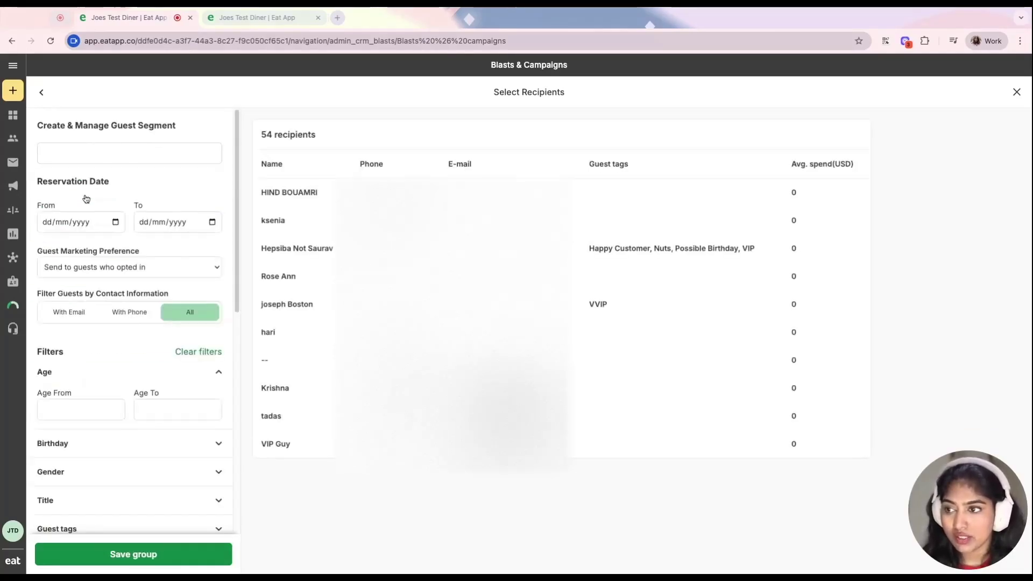
left_click(98, 157)
type("VIPs & VVIPs only")
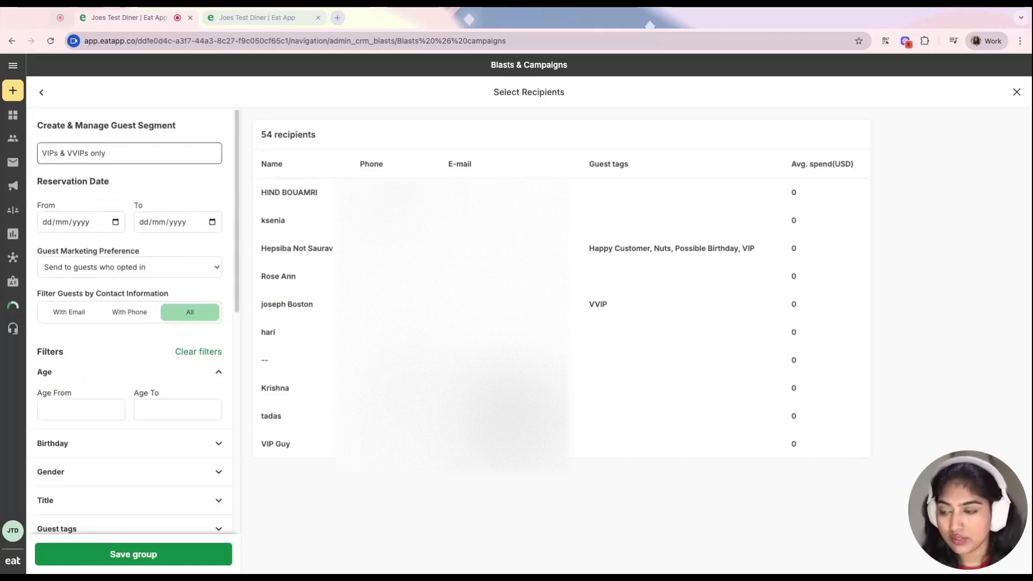
- Limit the segment to guests with a phone and the VIP and VVIP guest tags, and save the group
scroll(97, 191, "down", 4)
scroll(97, 193, "down", 5)
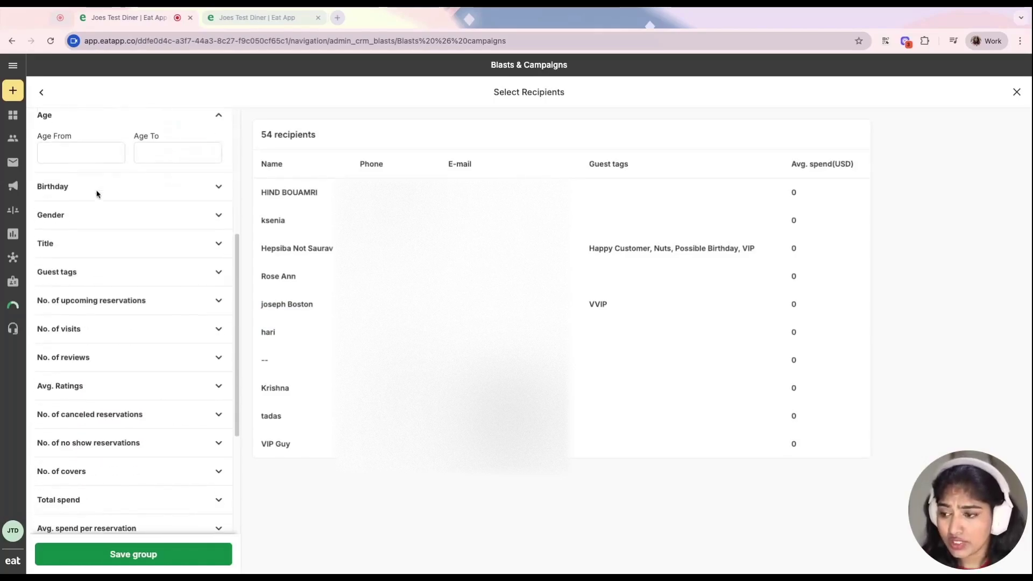
scroll(98, 193, "up", 10)
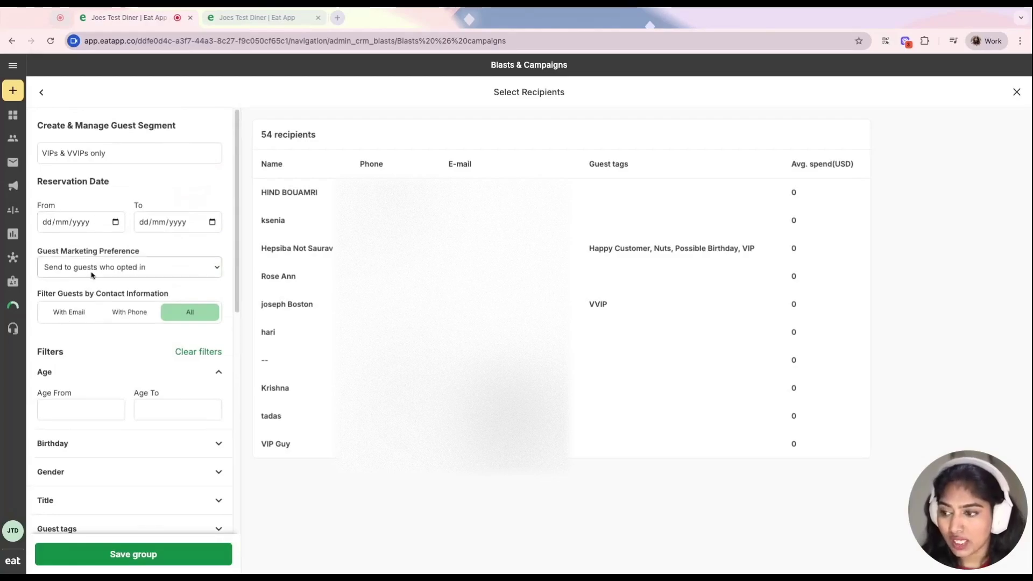
left_click(124, 317)
scroll(129, 290, "down", 5)
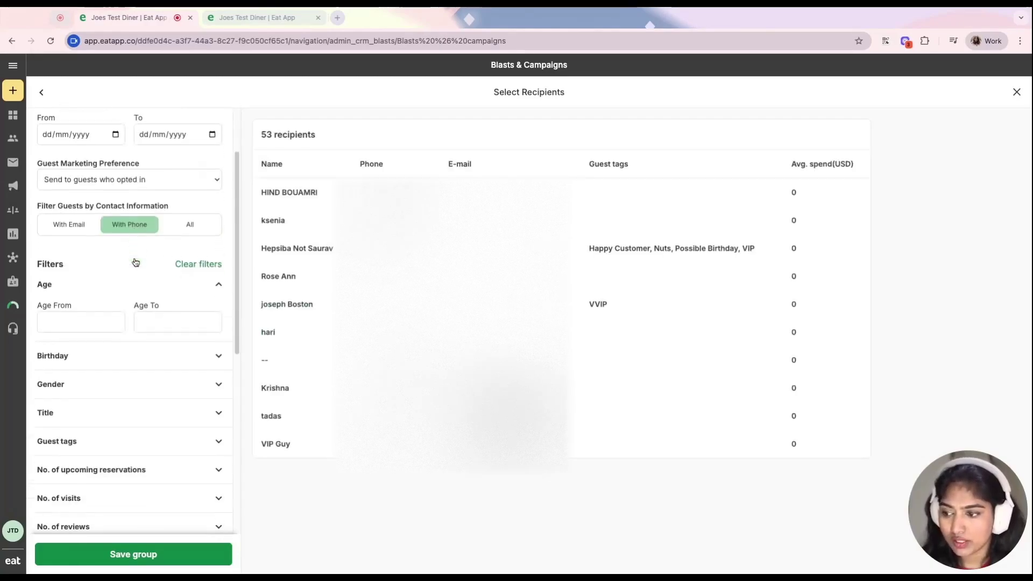
left_click(133, 275)
left_click(137, 404)
left_click(168, 399)
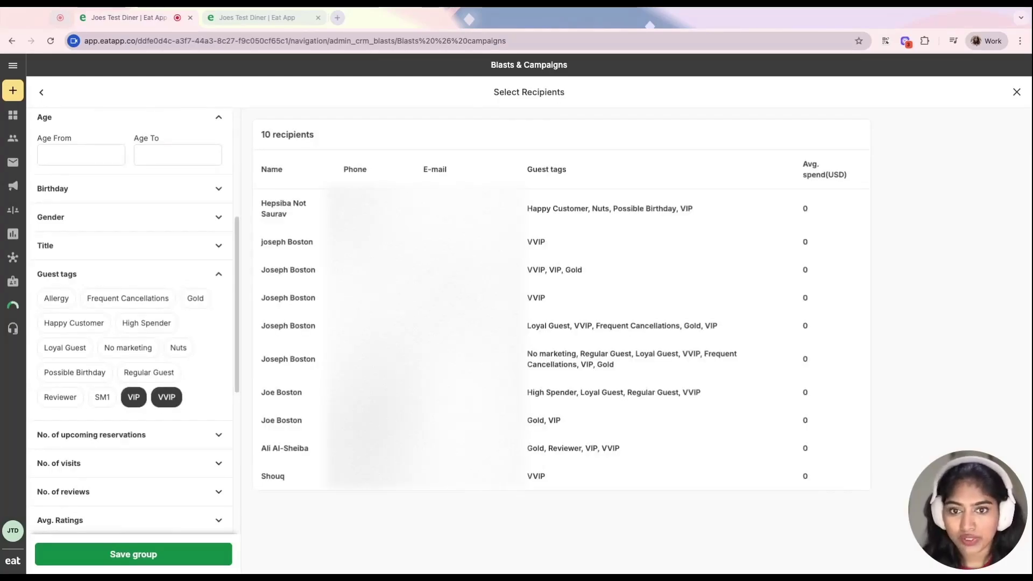
left_click(135, 558)
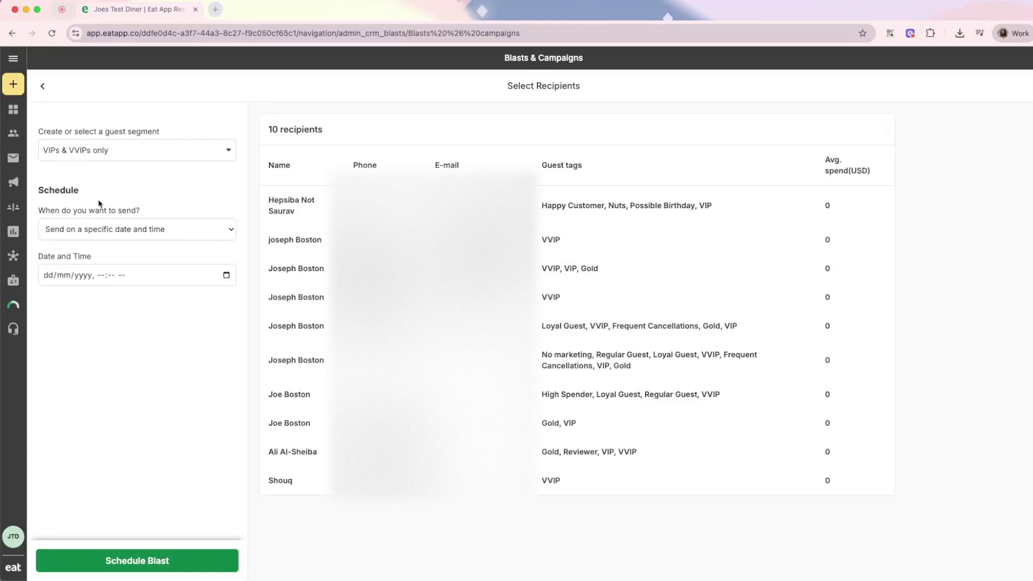
- Switch the blast's schedule to Send now and back to sending on a specific date and time
left_click(106, 235)
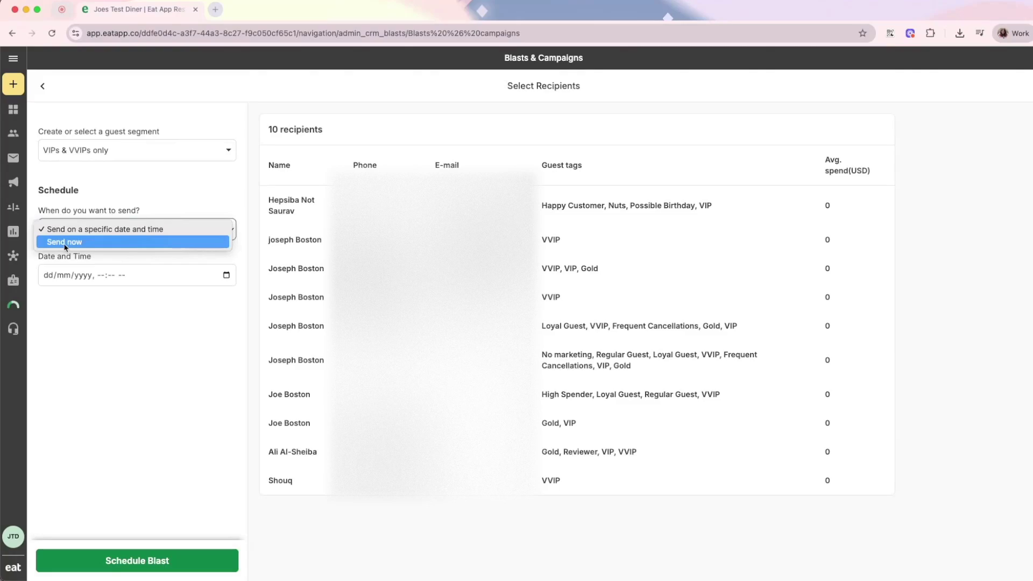
left_click(94, 243)
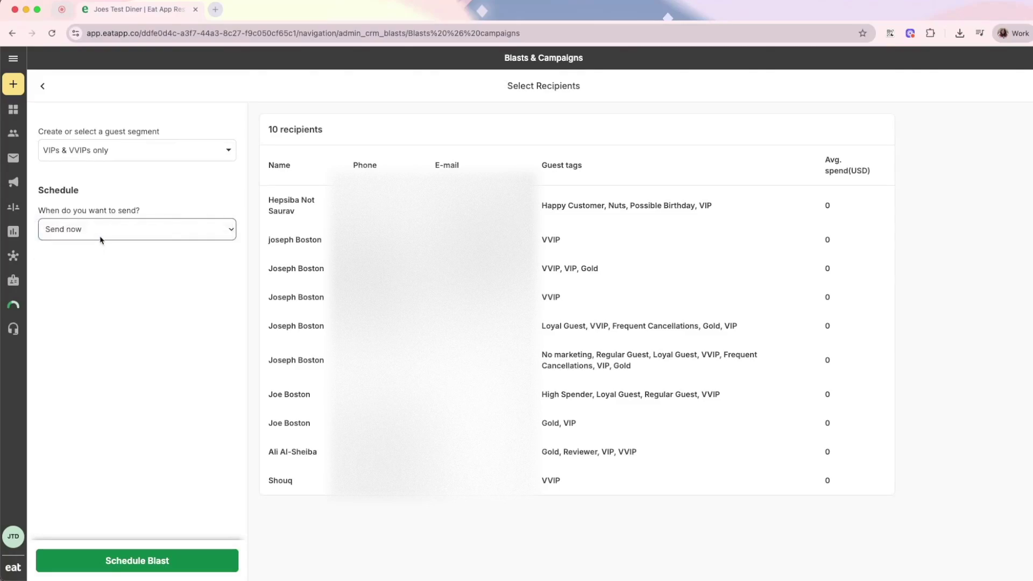
left_click(102, 235)
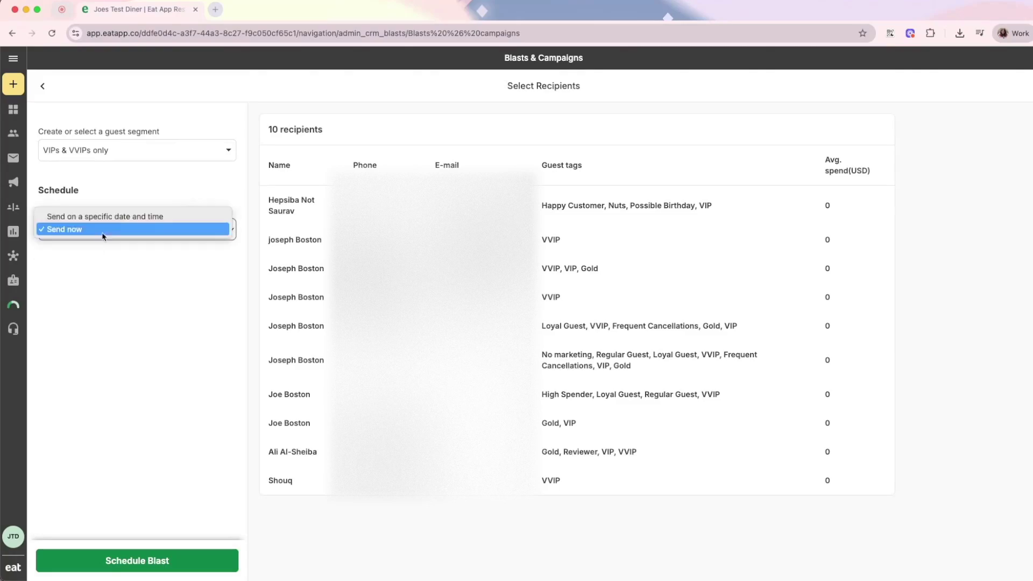
left_click(145, 218)
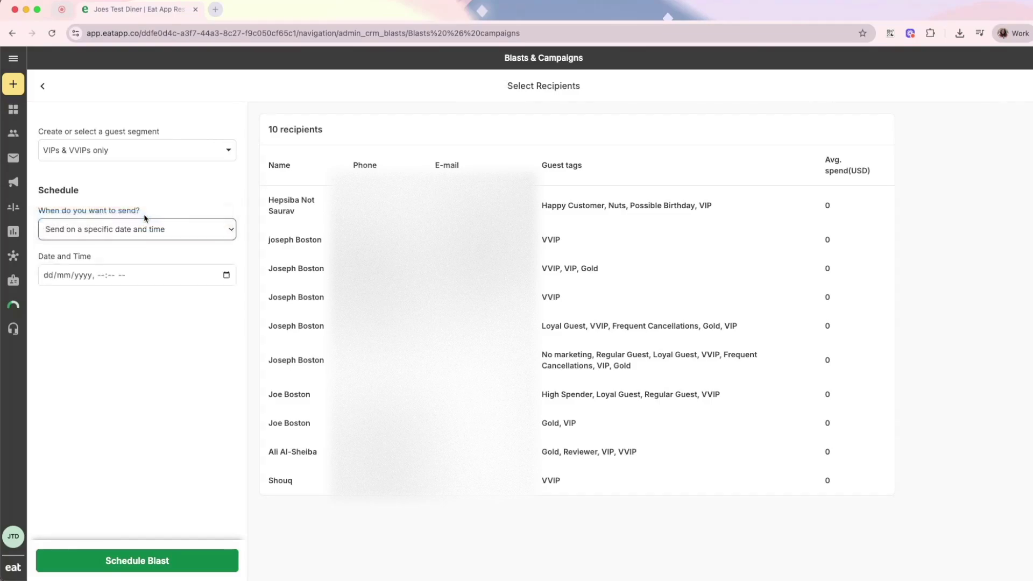
- Set the blast's send date and time to 09/07/2025, 06:15 PM
left_click(226, 275)
left_click(82, 350)
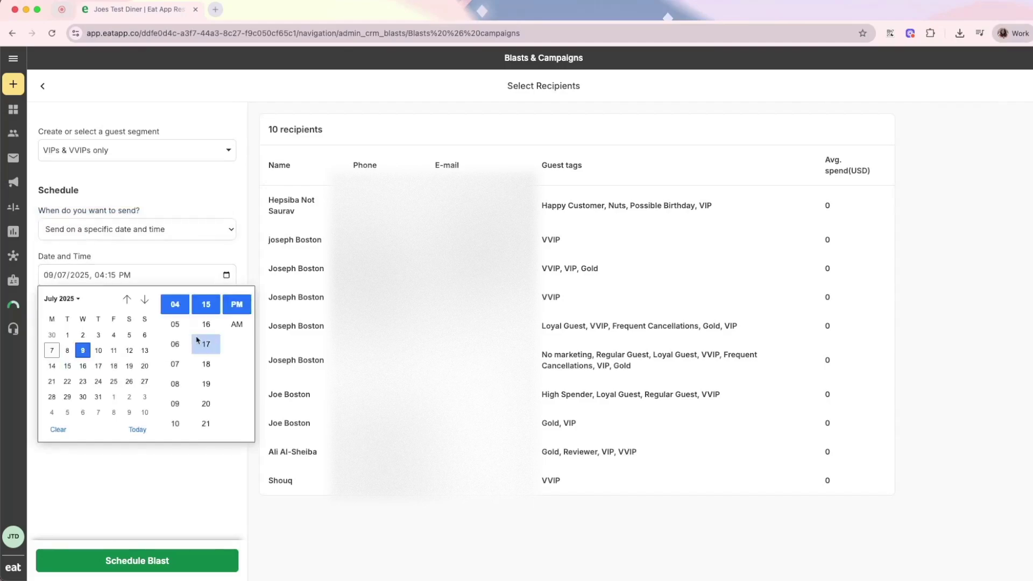
left_click(175, 344)
left_click(95, 477)
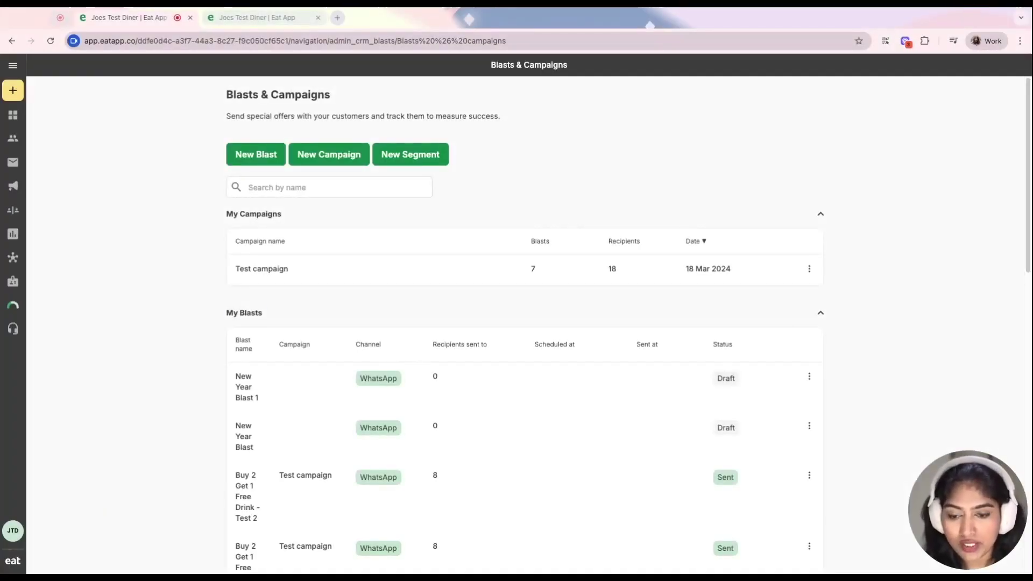
- Open the report of the "Buy 2 Get 1 Free Drink - Test 2" blast and examine its sent, failed, delivered and read figures
left_click_drag(264, 314, 156, 313)
scroll(109, 421, "down", 3)
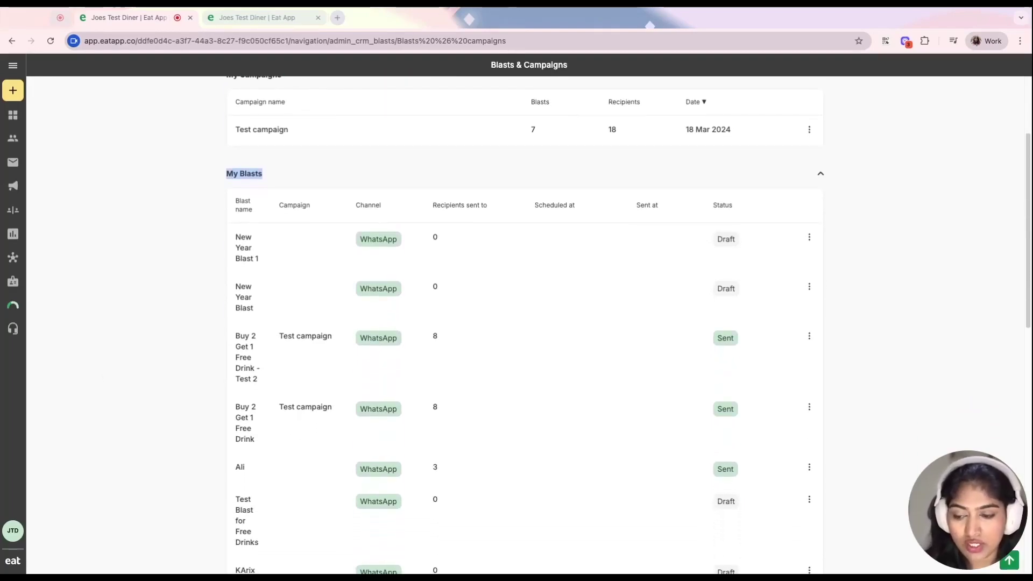
left_click(316, 374)
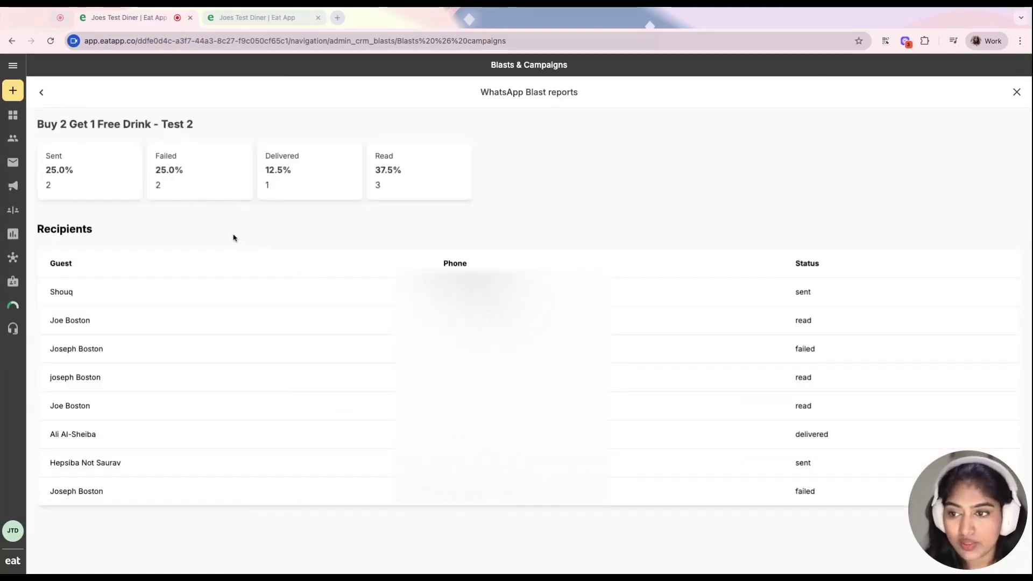
double_click(66, 158)
left_click_drag(159, 156, 190, 160)
left_click_drag(310, 161, 265, 157)
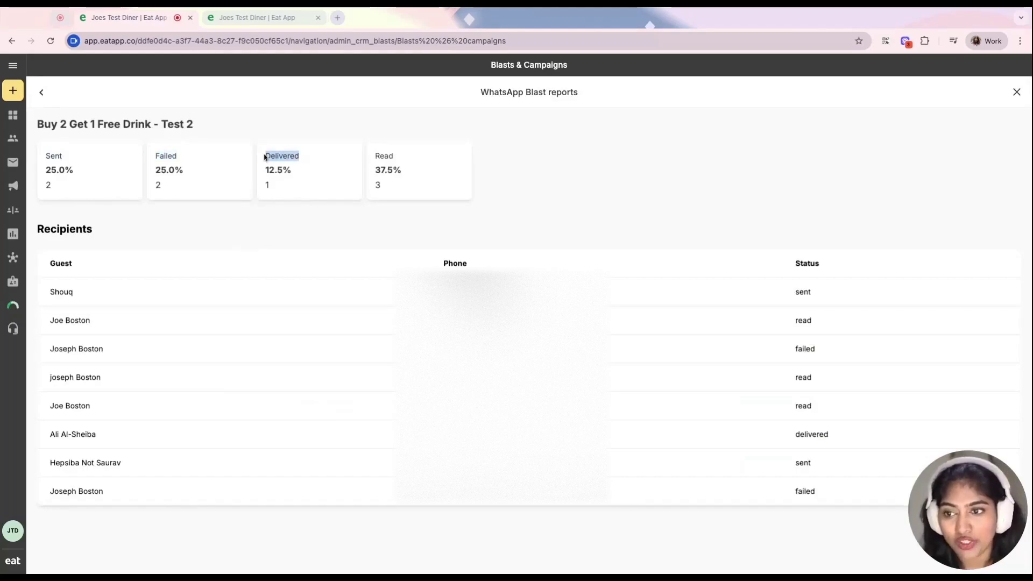
double_click(401, 161)
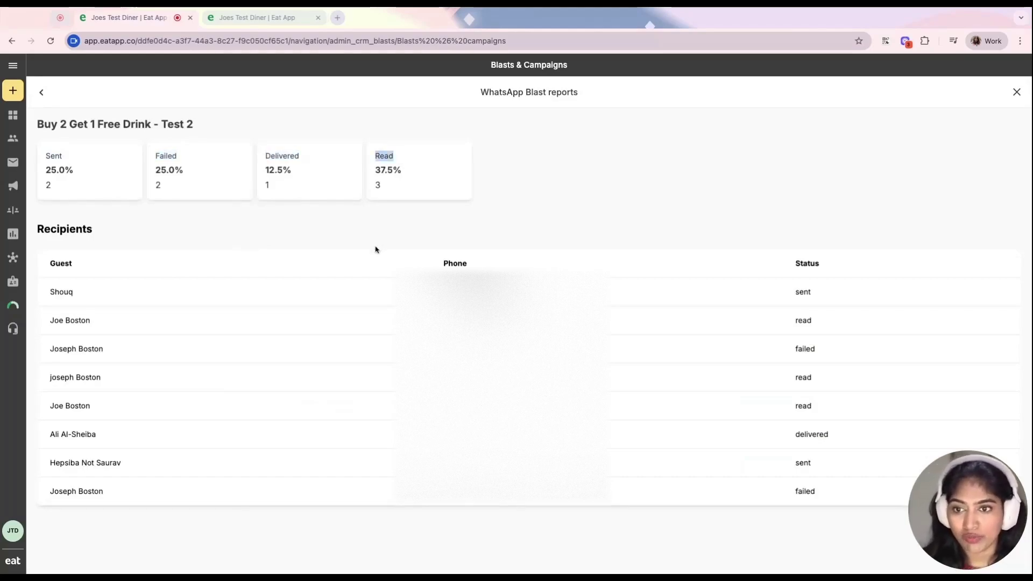